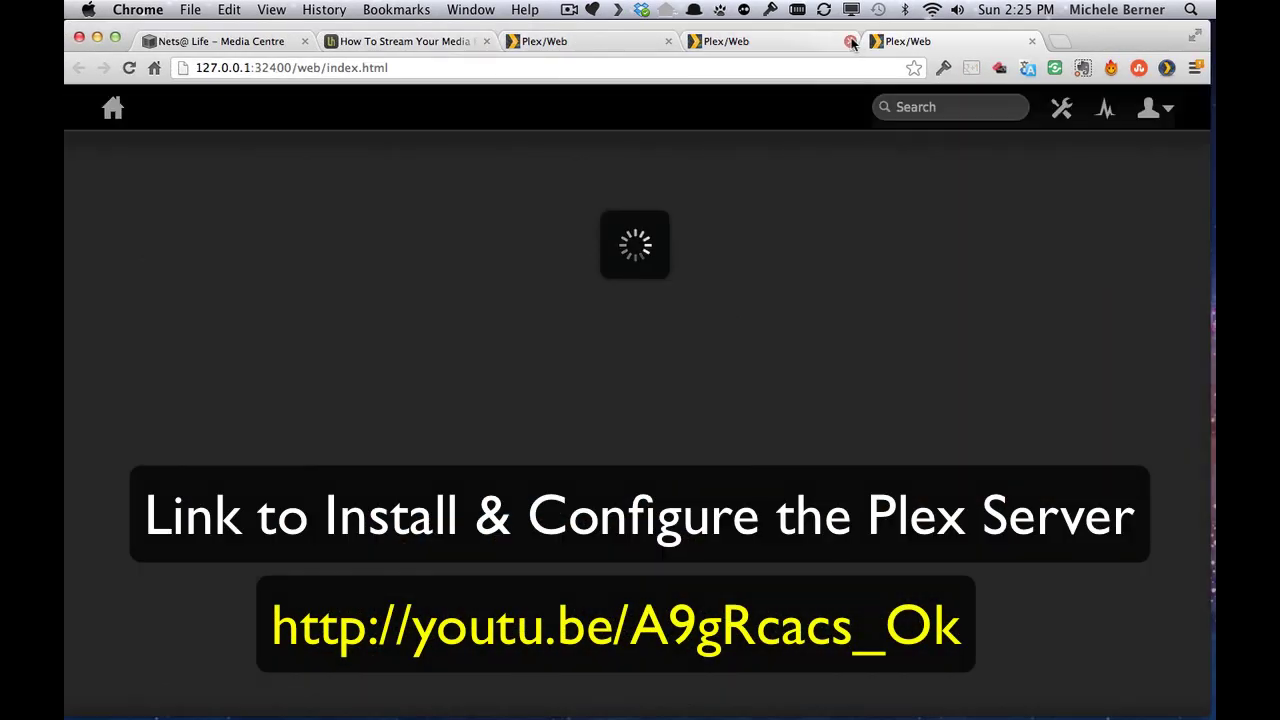
# Close the two extra Plex/Web browser tabs so that only the one showing the dashboard stays open
pyautogui.click(850, 41)
pyautogui.click(668, 41)
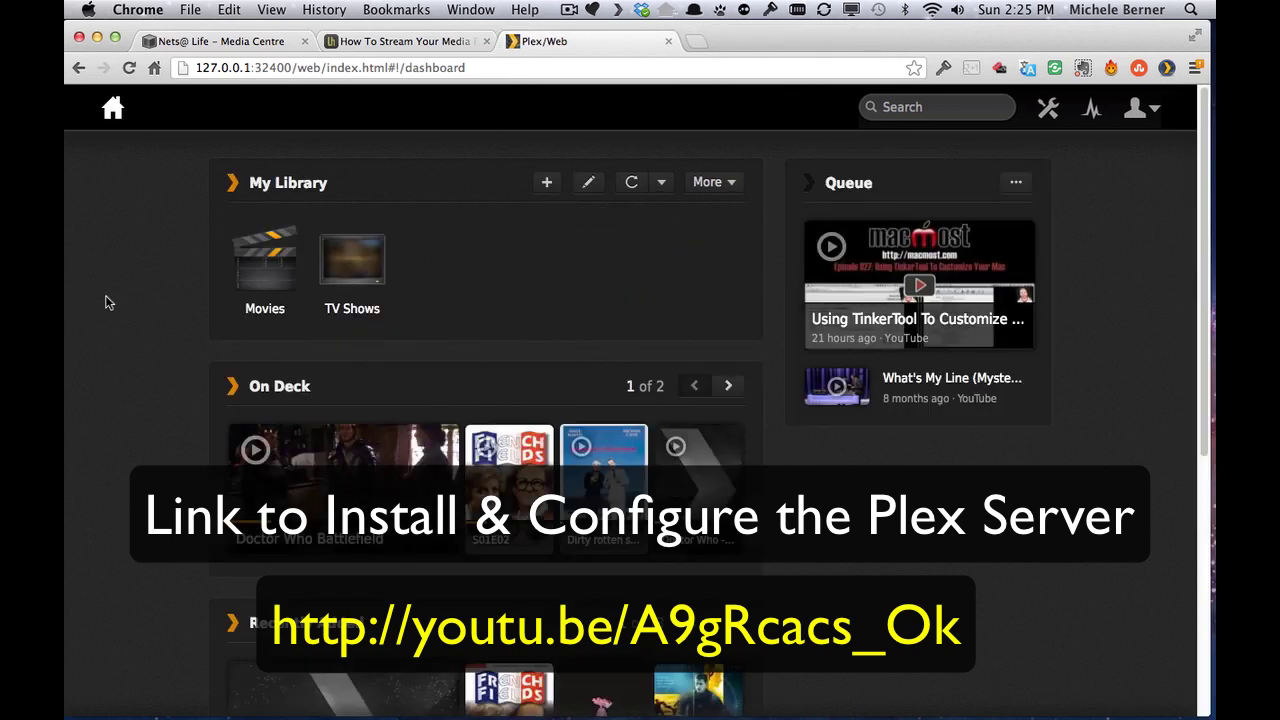
# Open French Fields in the TV Shows library and look through its Season 1 episode list
pyautogui.scroll(-1, 105, 295)
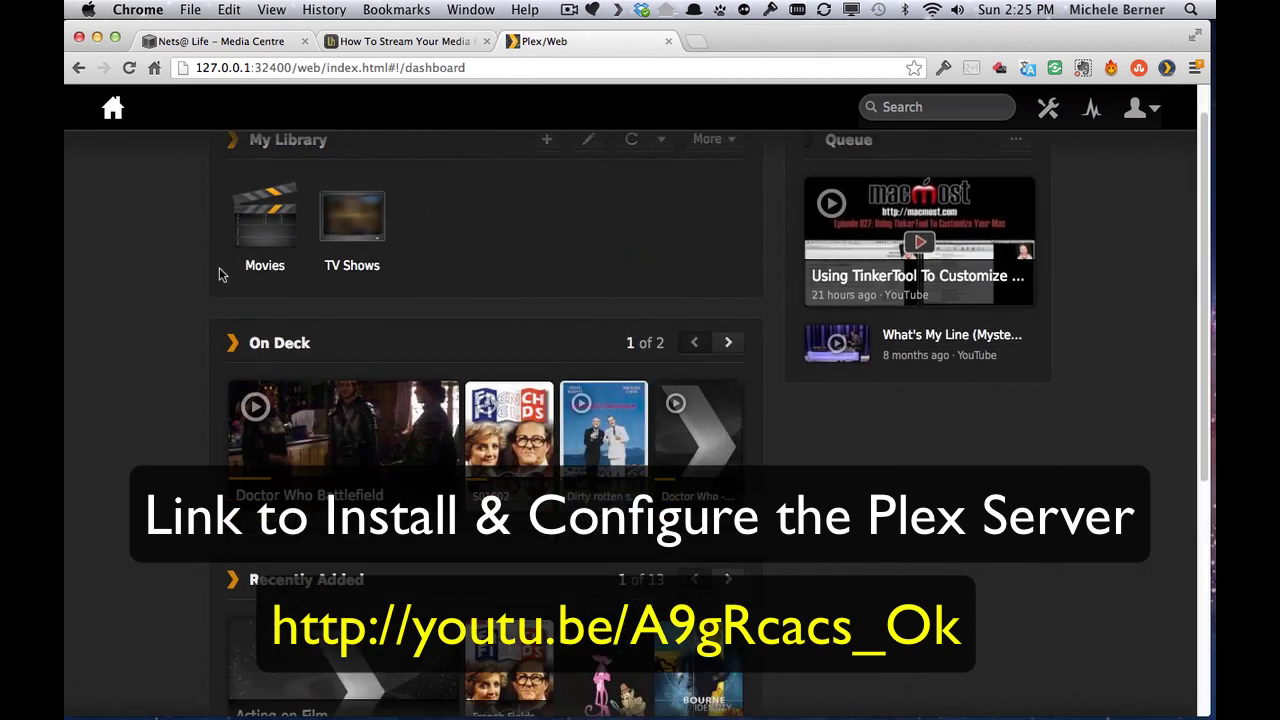
pyautogui.click(370, 220)
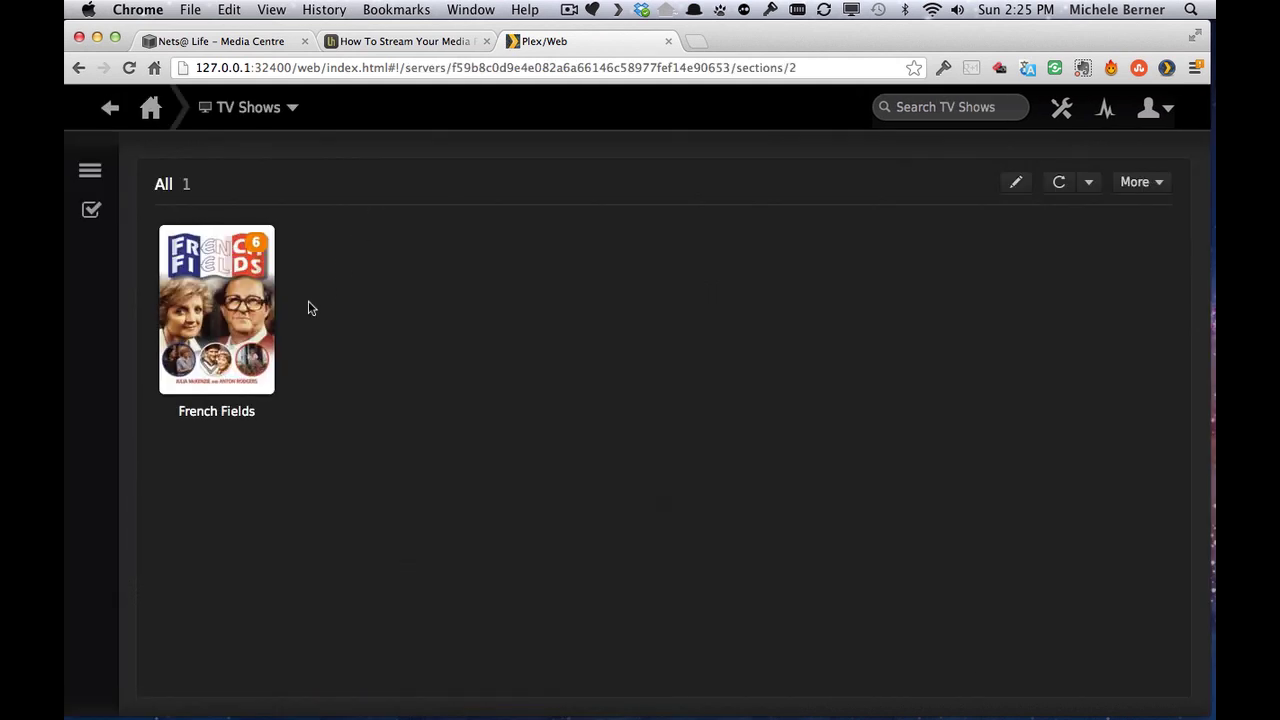
pyautogui.click(207, 312)
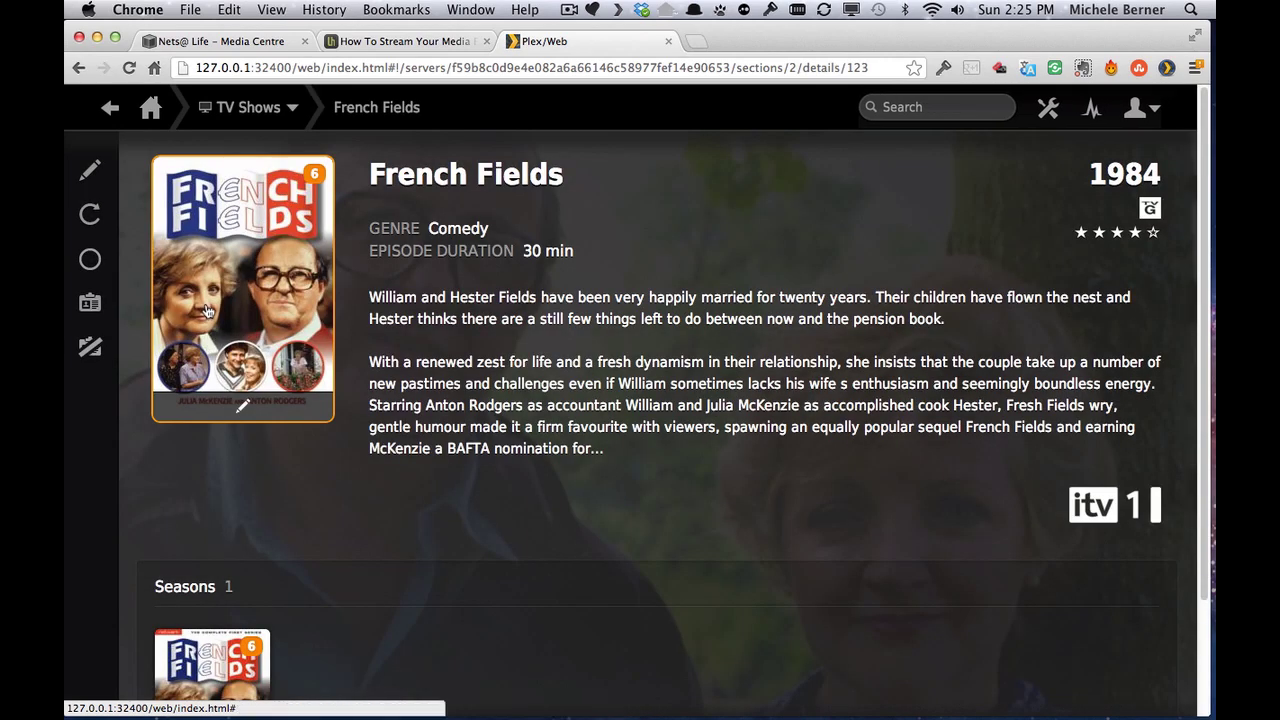
pyautogui.scroll(-3, 165, 566)
pyautogui.click(191, 572)
pyautogui.scroll(-5, 191, 572)
pyautogui.scroll(5, 191, 572)
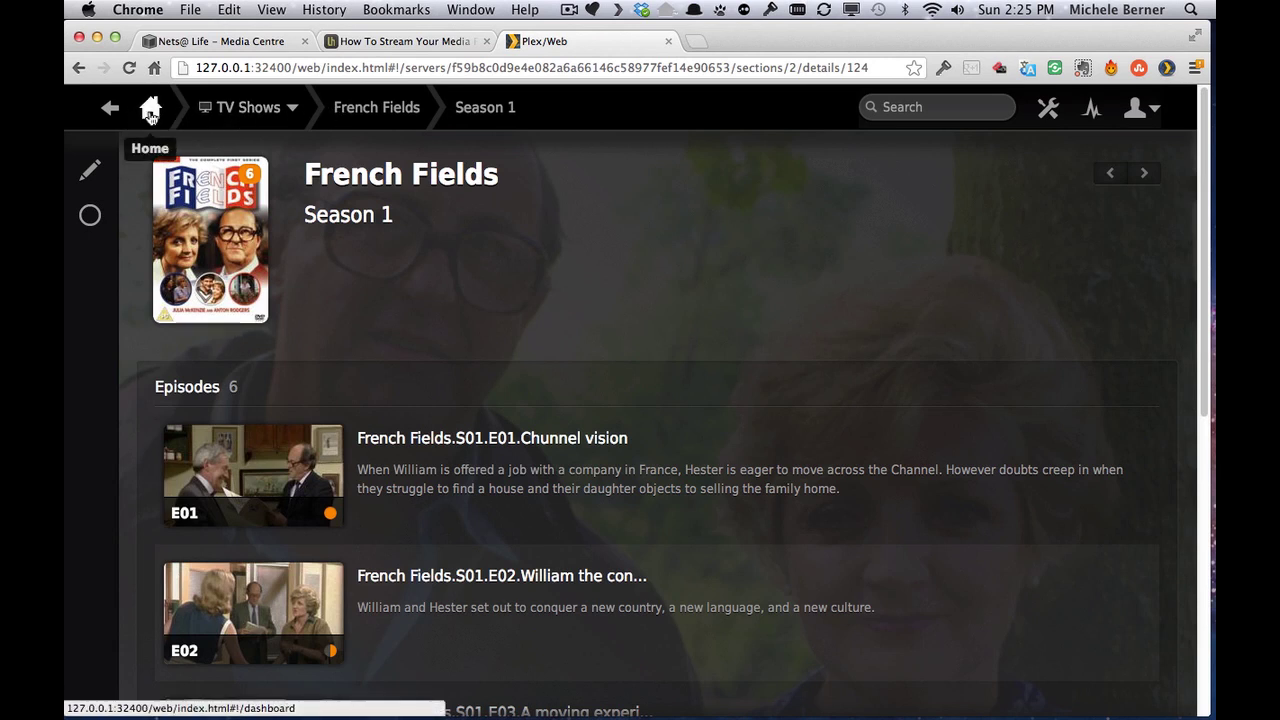
# Return to the home dashboard and review the On Deck, Channels and Recently Added sections
pyautogui.click(150, 110)
pyautogui.scroll(-1, 322, 545)
pyautogui.scroll(-5, 320, 540)
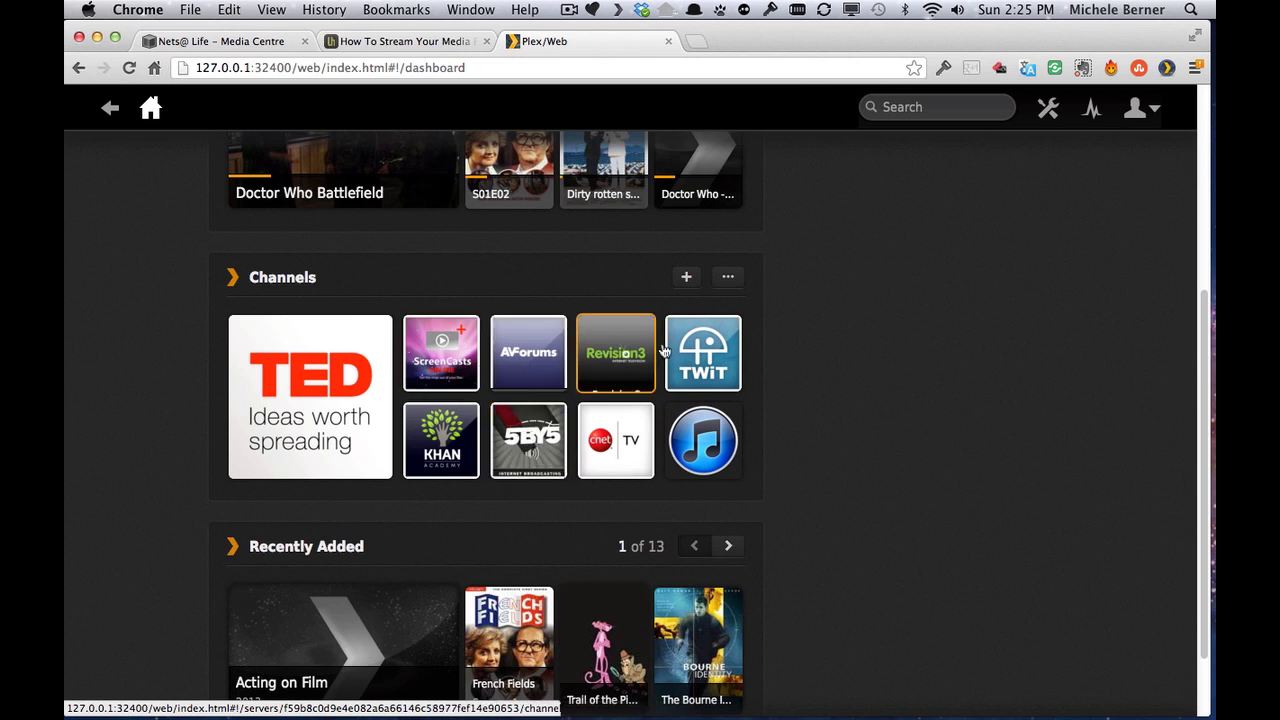
pyautogui.scroll(-3, 843, 488)
pyautogui.scroll(3, 843, 488)
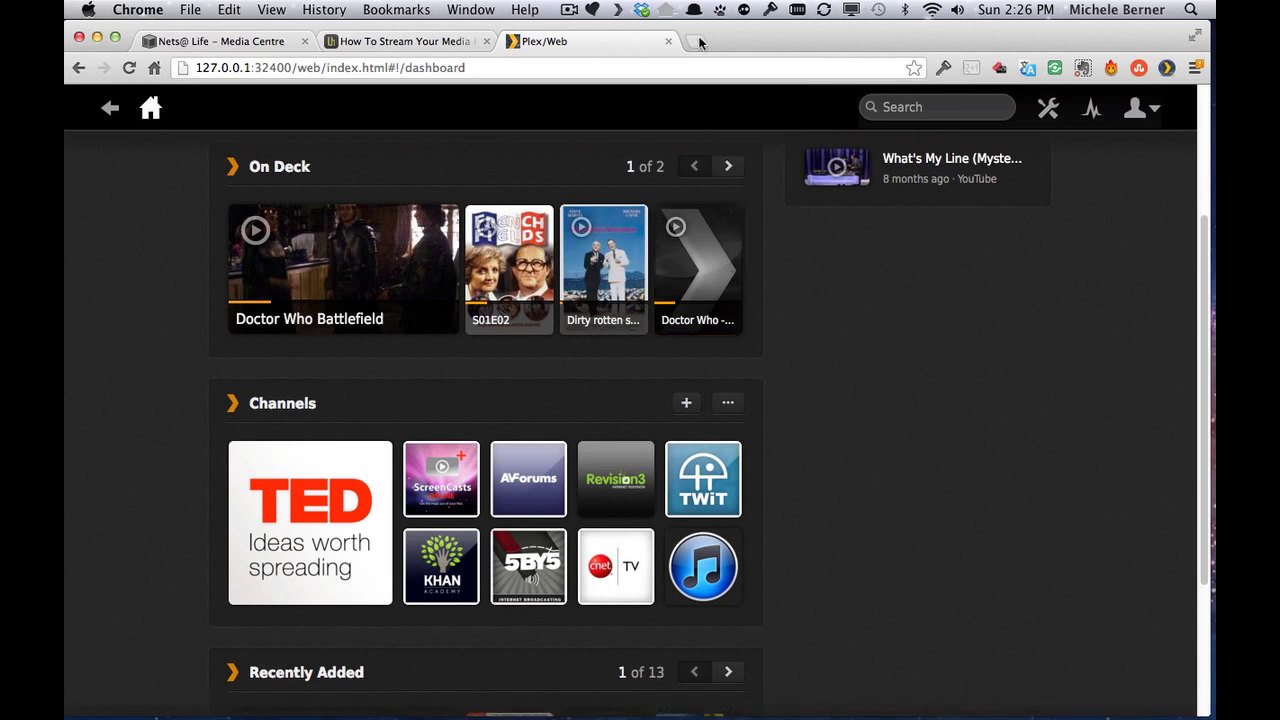
# Minimize the browser window and launch the Plex media centre application
pyautogui.click(97, 37)
pyautogui.moveTo(911, 700)
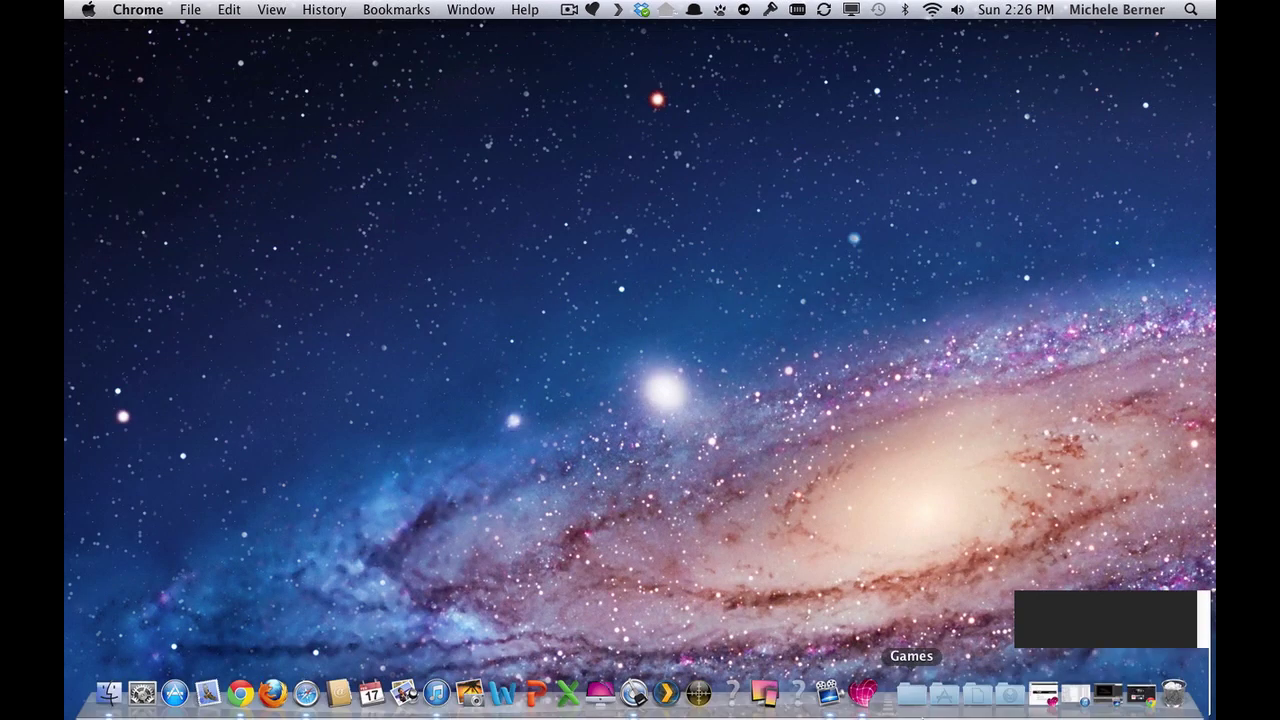
pyautogui.click(665, 693)
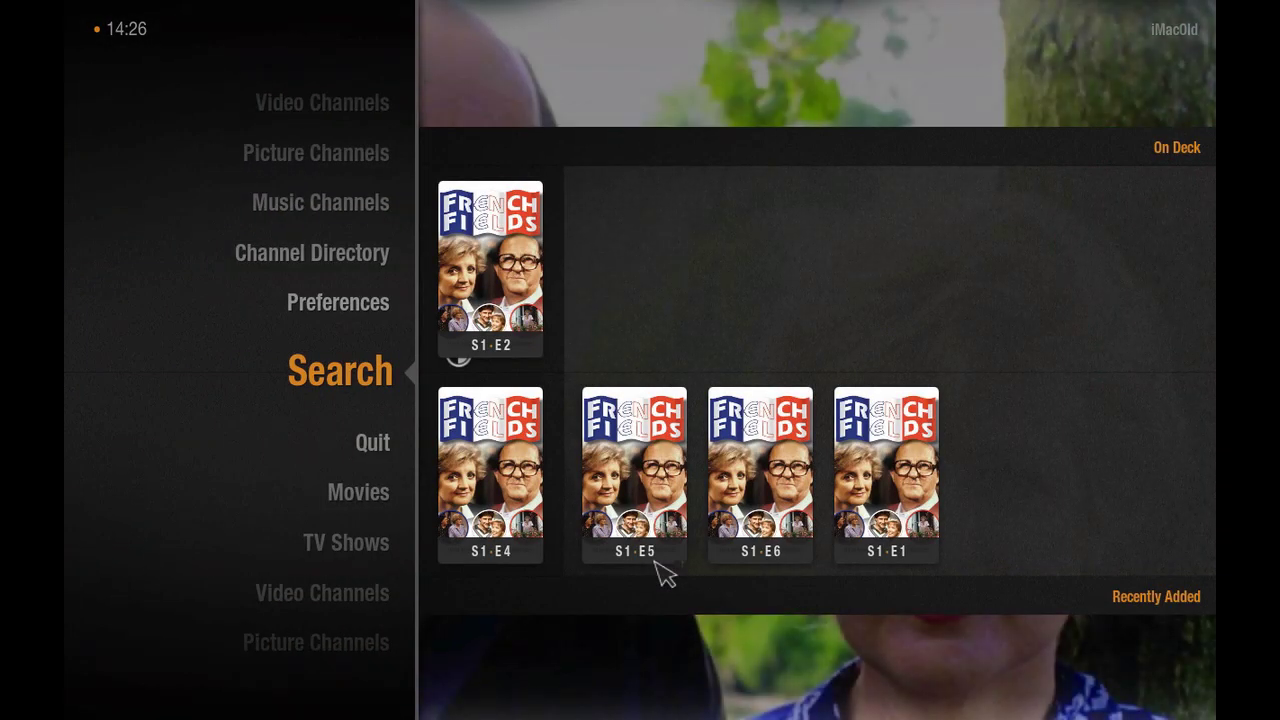
# View the two entries under all videos in the Queue and return to the main menu
pyautogui.press('Down')
pyautogui.press('Down')
pyautogui.press('Down')
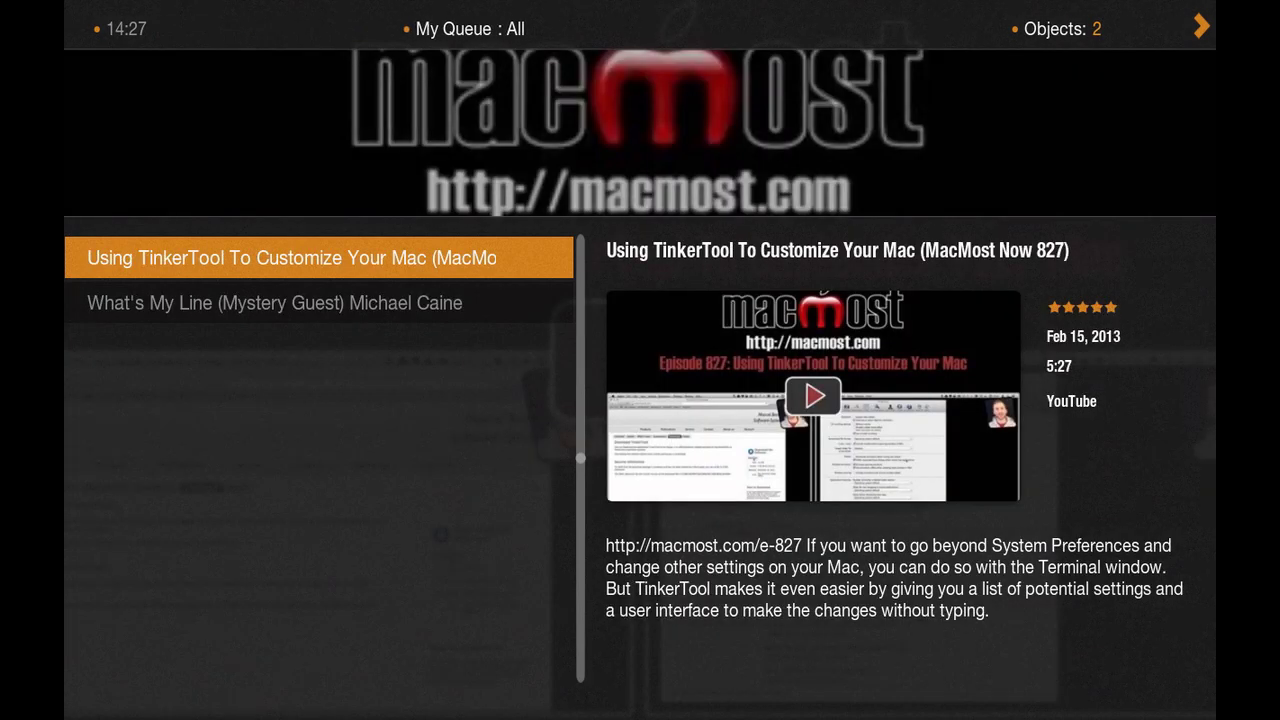
pyautogui.click(275, 302)
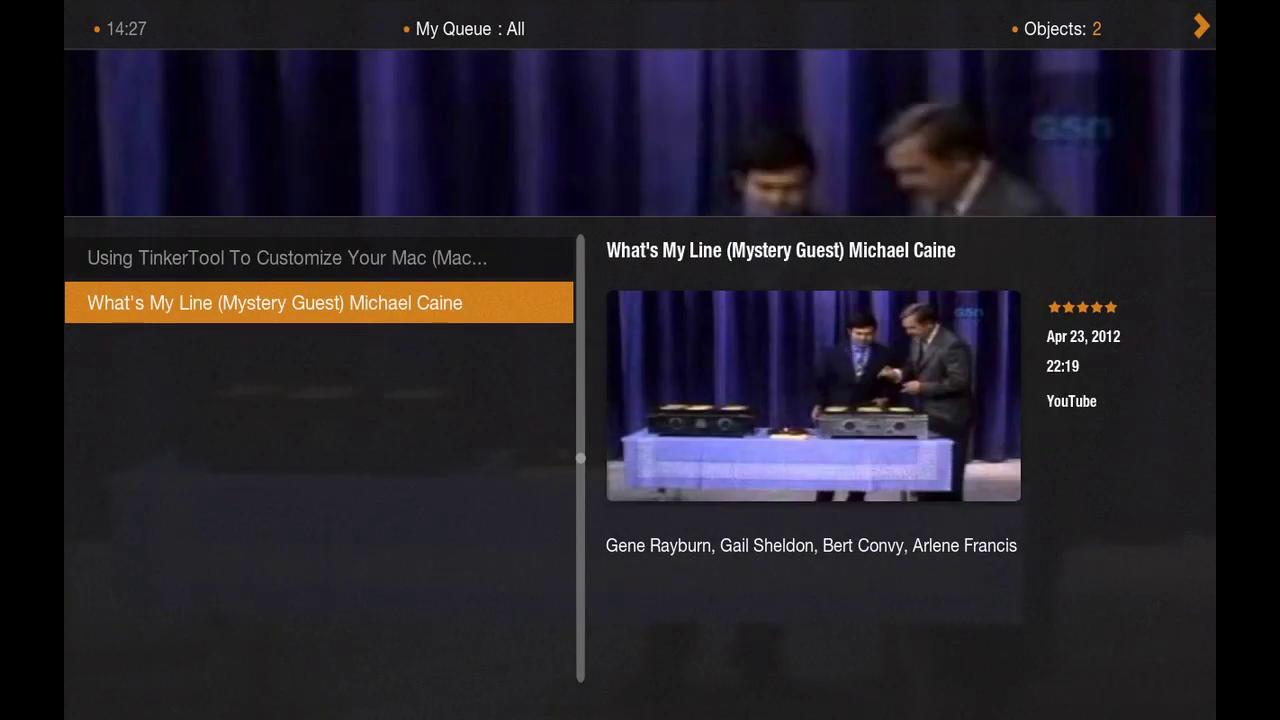
pyautogui.click(275, 257)
pyautogui.click(275, 302)
pyautogui.press('Escape')
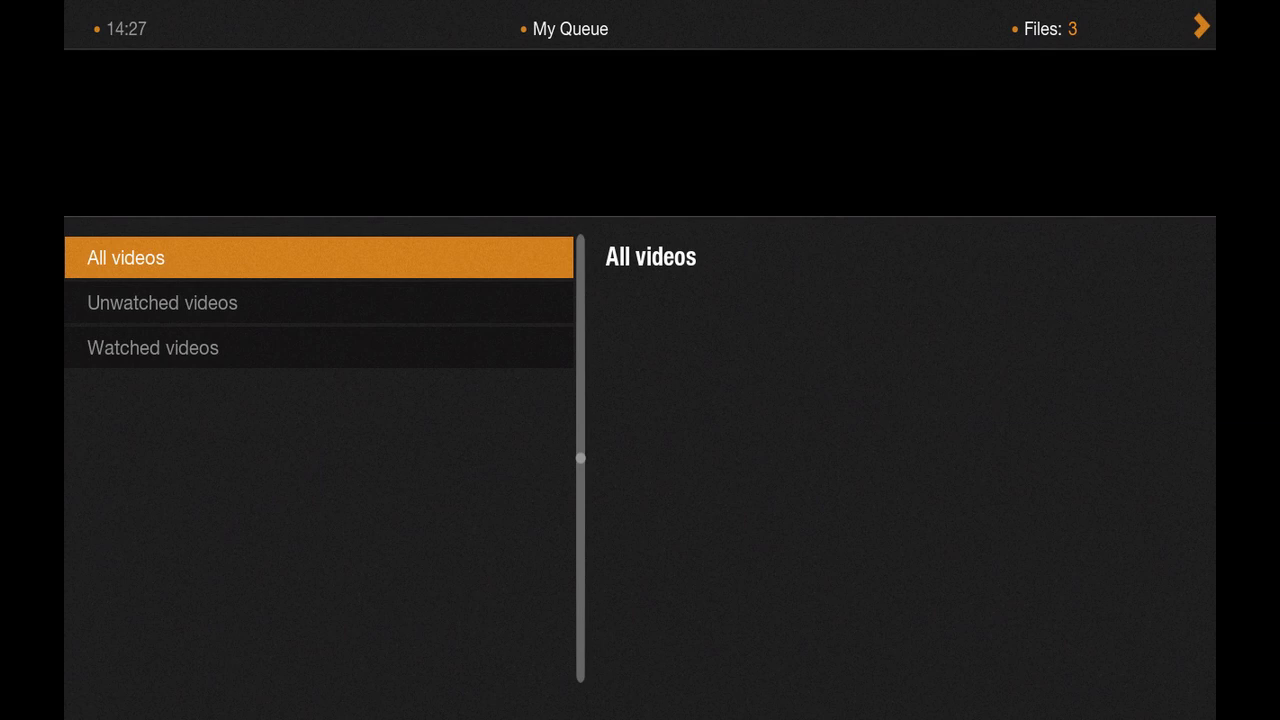
pyautogui.press('Escape')
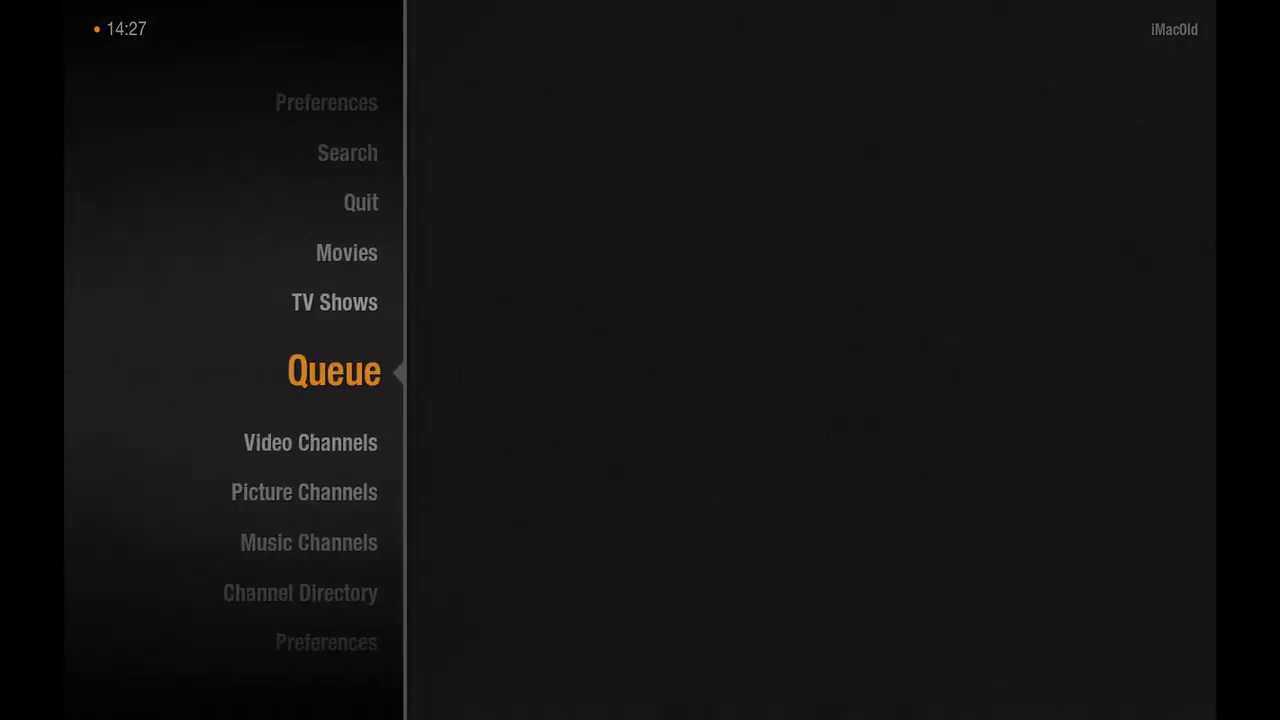
# Play the on-deck movie Dirty rotten scoundrels from the beginning, using an SD H264 version
pyautogui.press('Up')
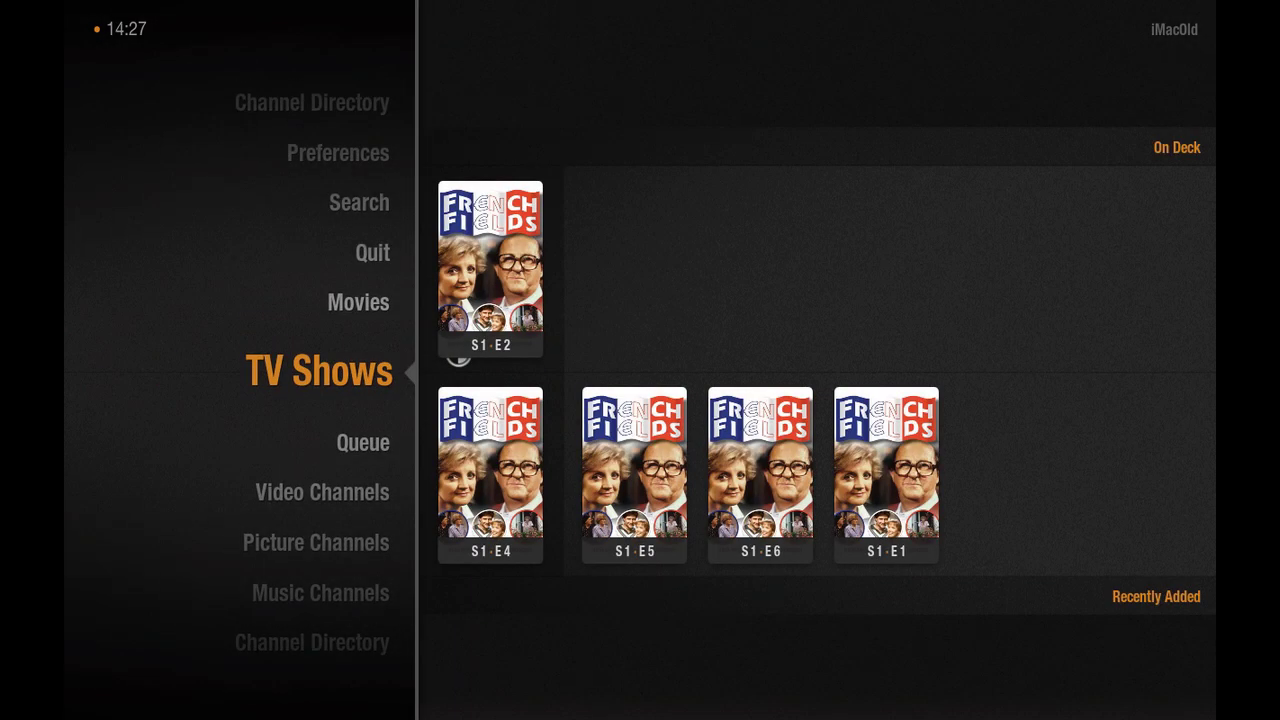
pyautogui.press('Up')
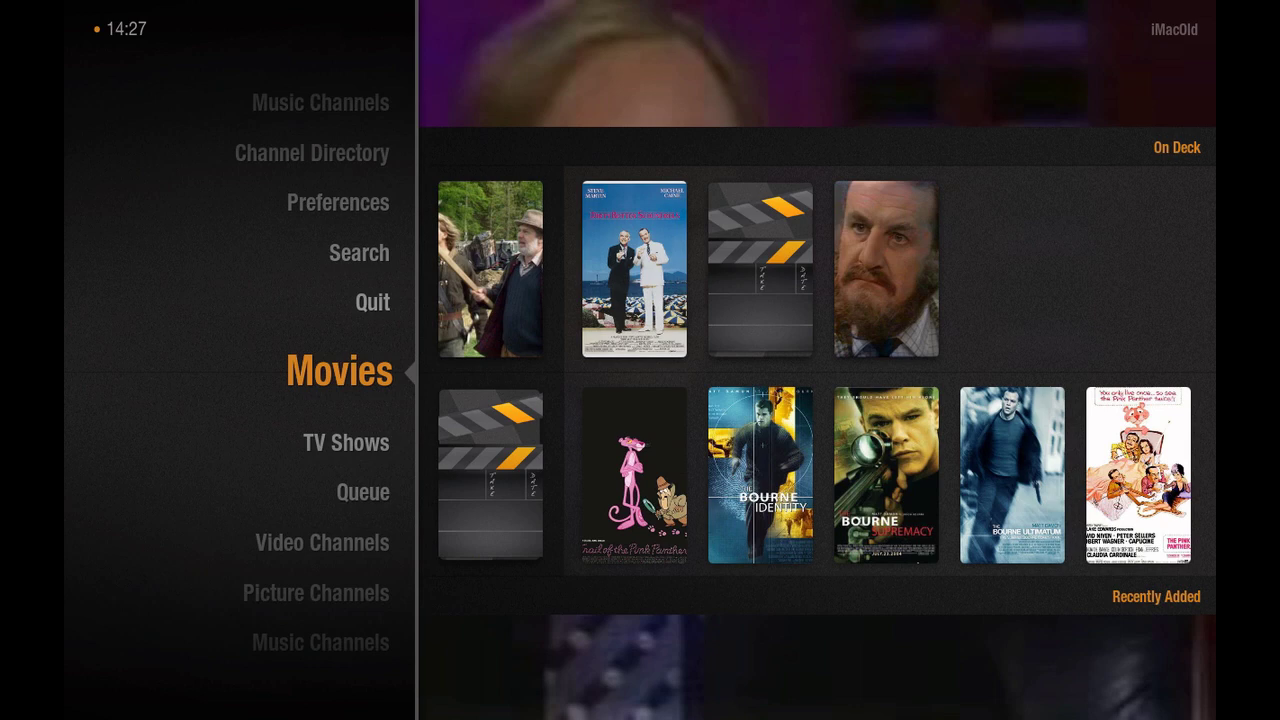
pyautogui.press('Right')
pyautogui.press('Right')
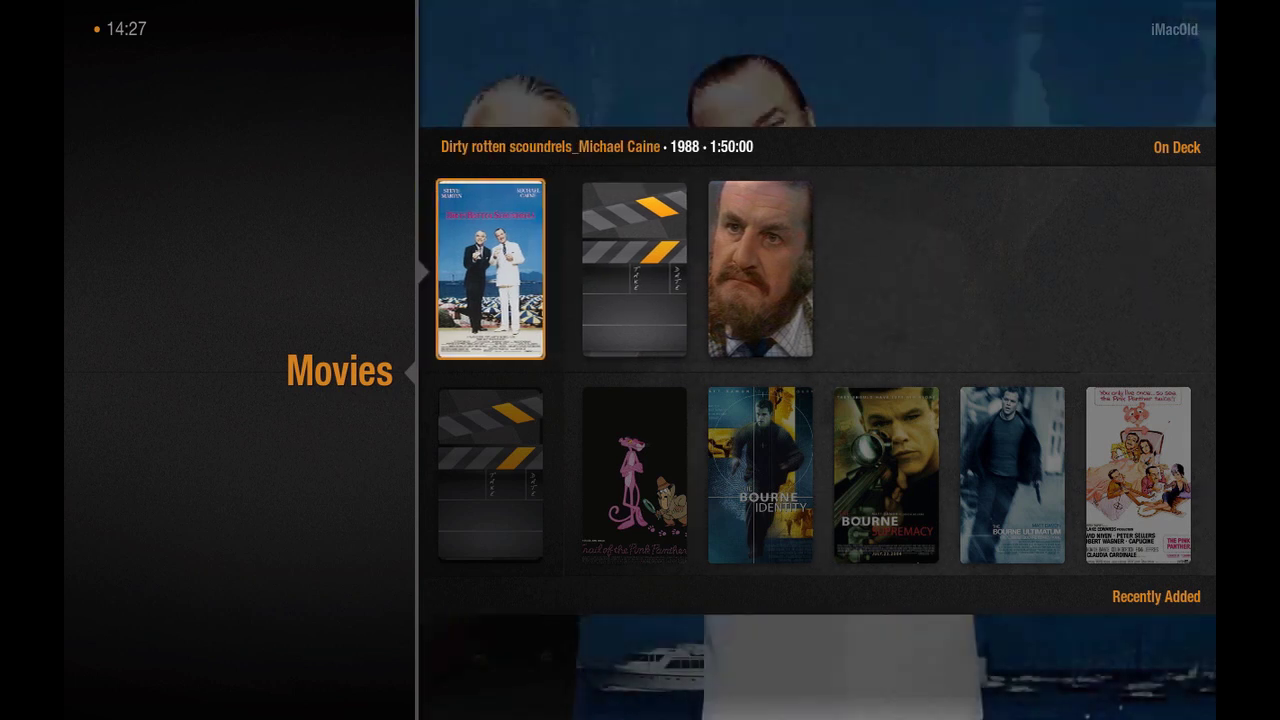
pyautogui.press('Return')
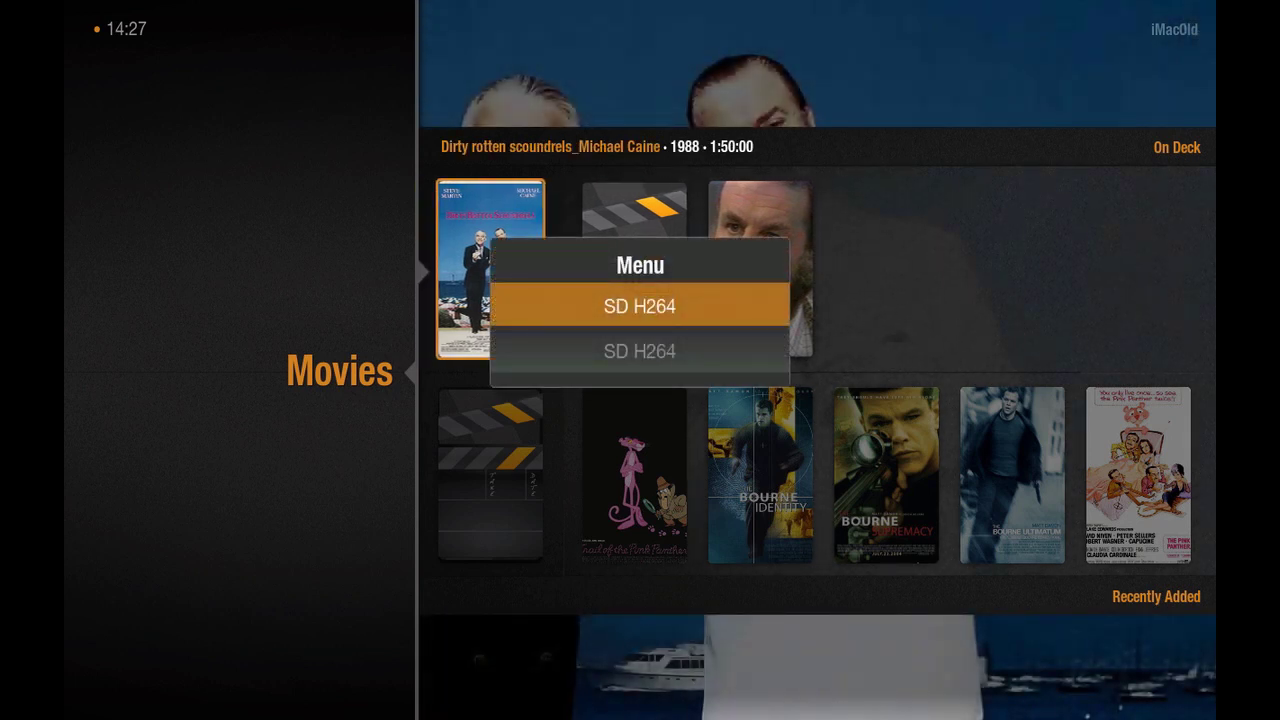
pyautogui.press('Return')
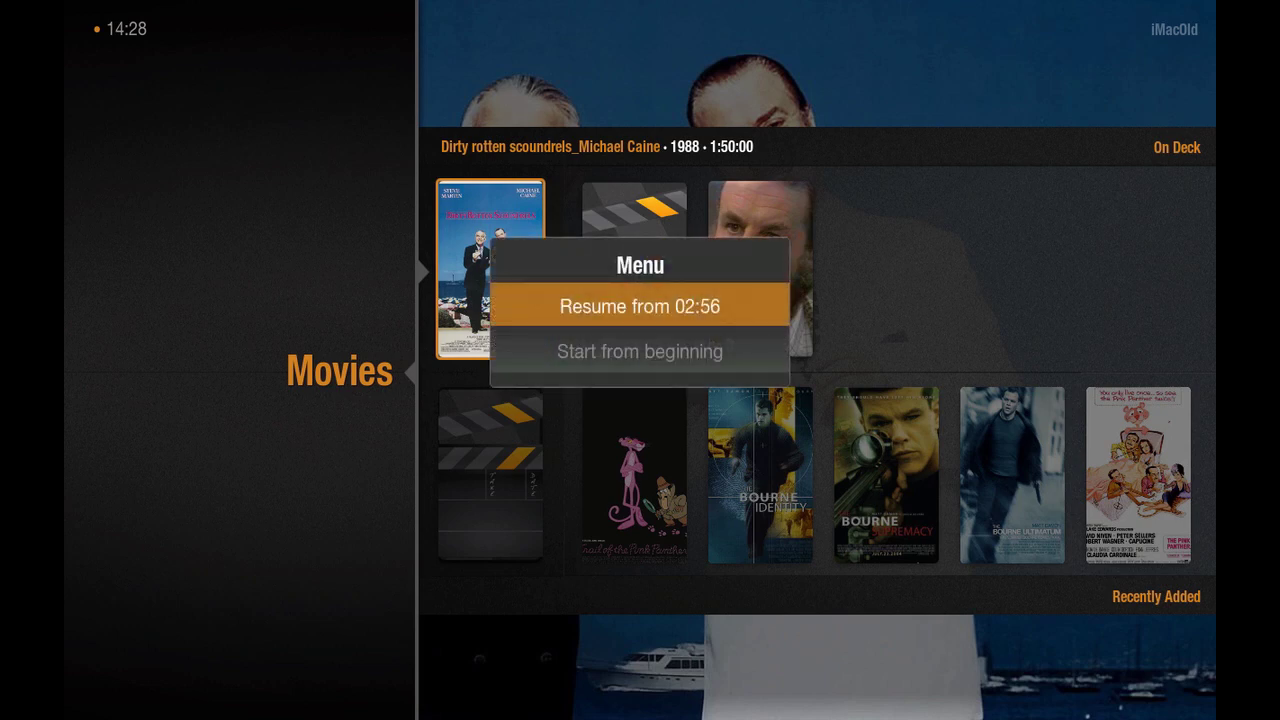
pyautogui.press('Down')
pyautogui.press('Return')
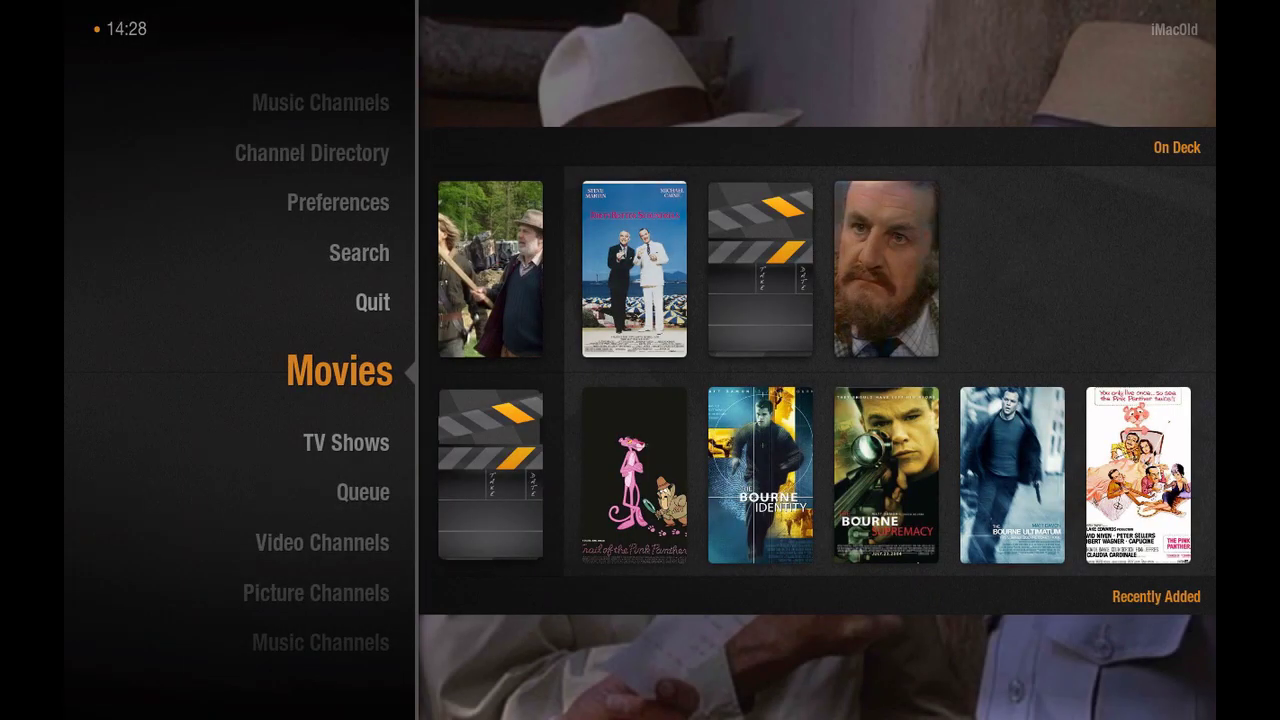
# Open 5by5 under Music Channels, browse its shows down to Back to Work, and return to the main menu
pyautogui.press('Up')
pyautogui.press('Up')
pyautogui.press('Up')
pyautogui.press('Up')
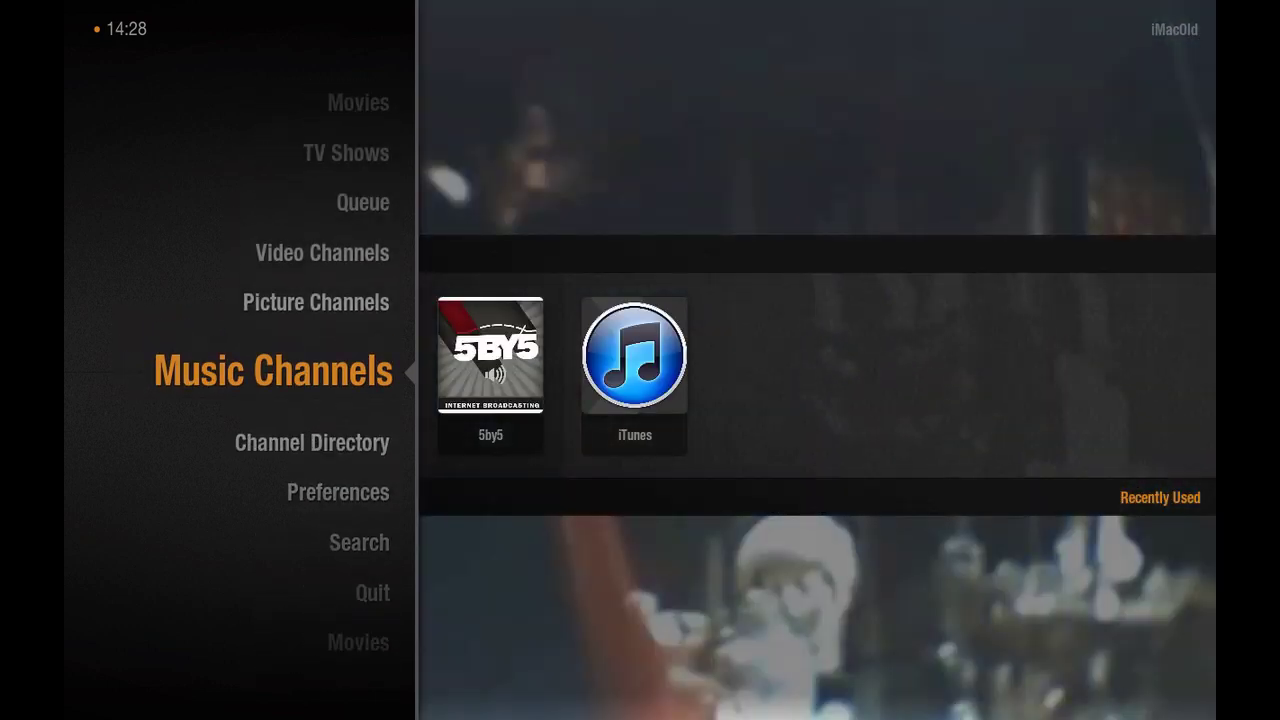
pyautogui.press('Right')
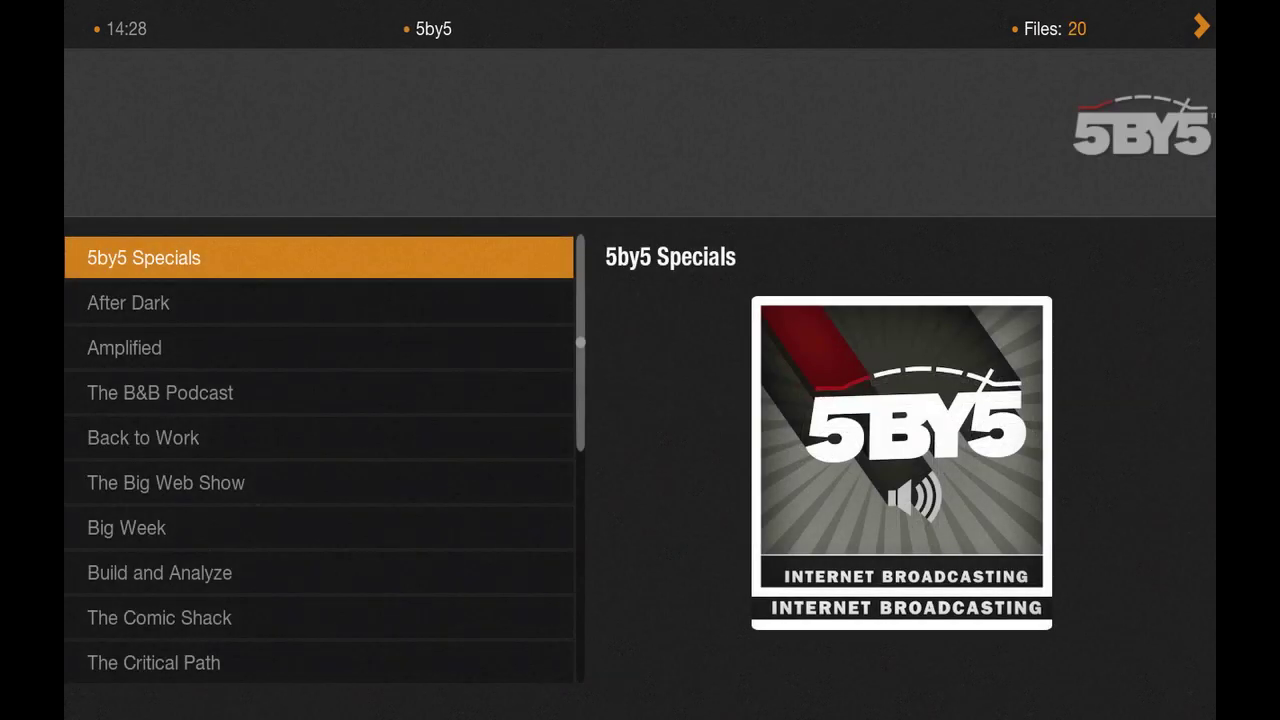
pyautogui.click(128, 302)
pyautogui.press('Down')
pyautogui.press('Down')
pyautogui.press('Down')
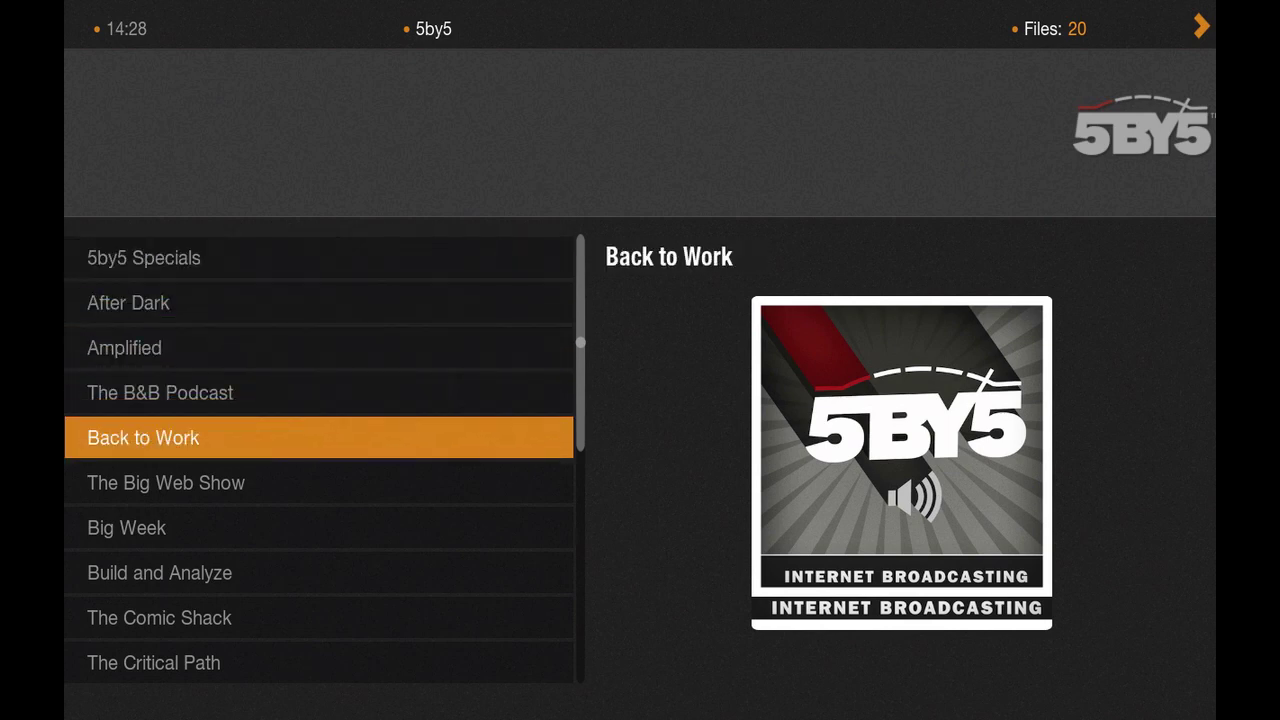
pyautogui.press('Return')
pyautogui.press('Escape')
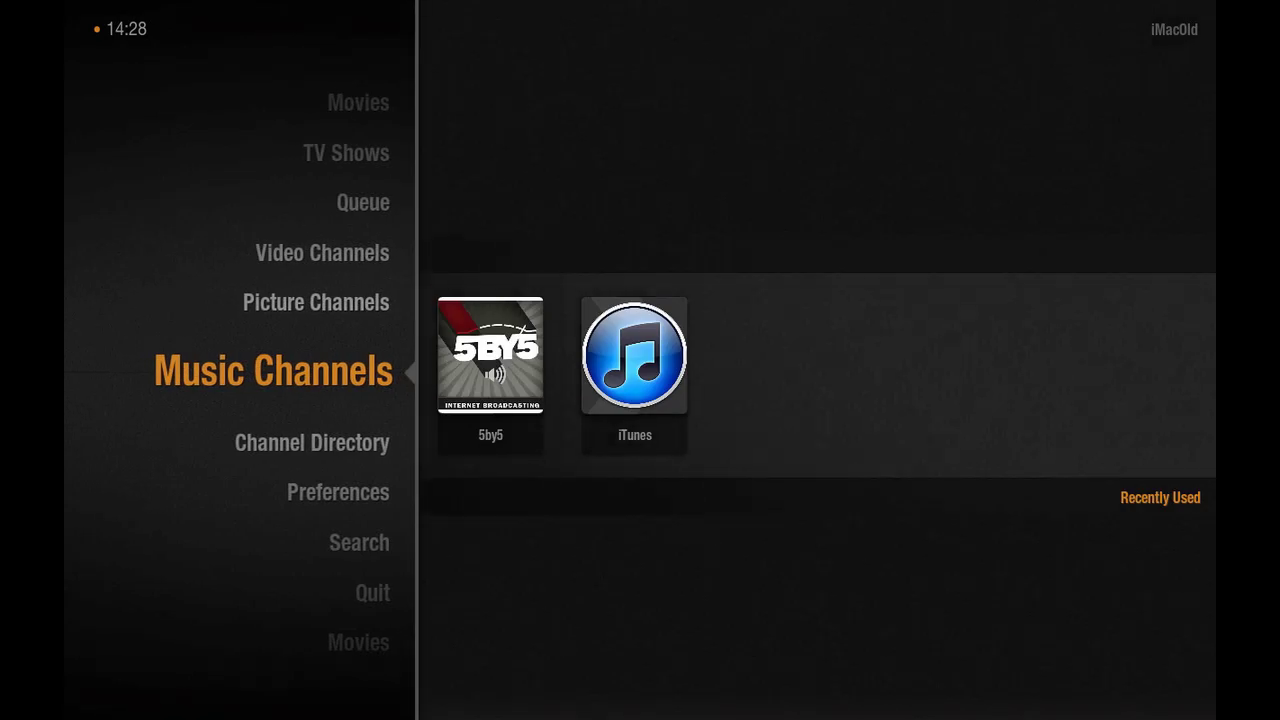
# Look at Picture Channels, go through the full Video Channels list and open the Revision3 channel
pyautogui.press('Up')
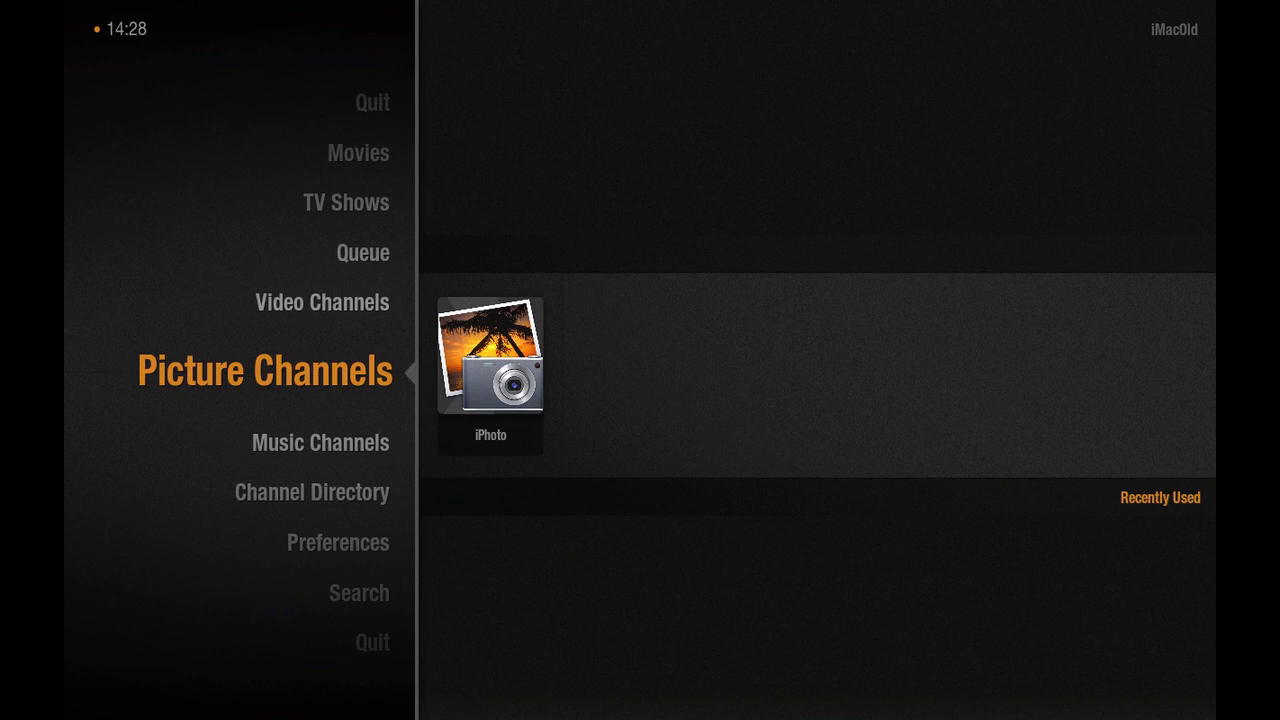
pyautogui.press('Up')
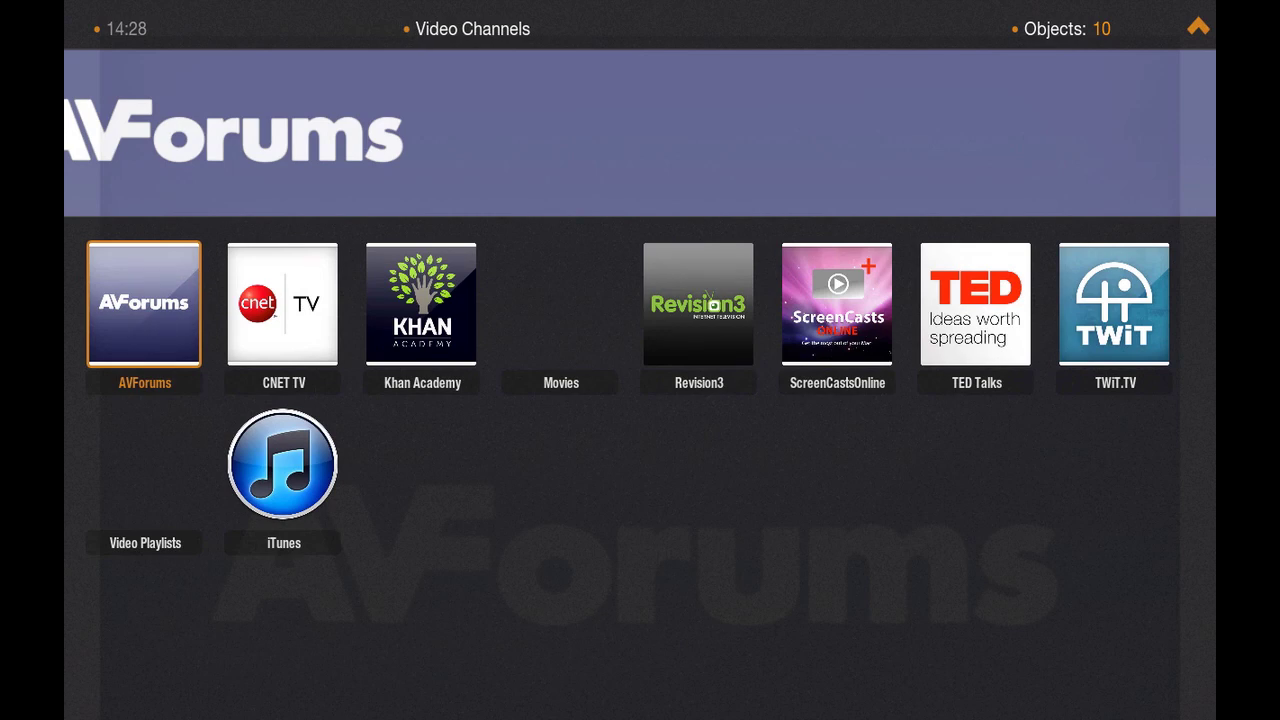
pyautogui.press('Right')
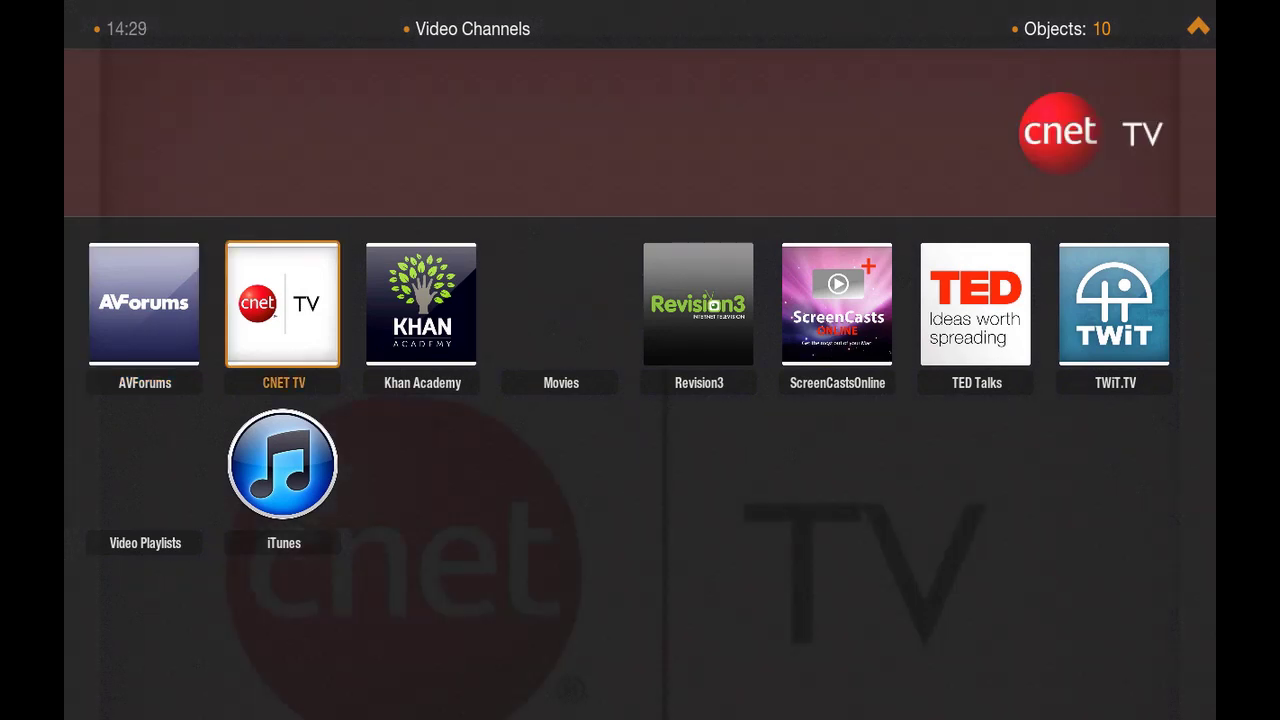
pyautogui.press('Right')
pyautogui.press('Right')
pyautogui.press('Right')
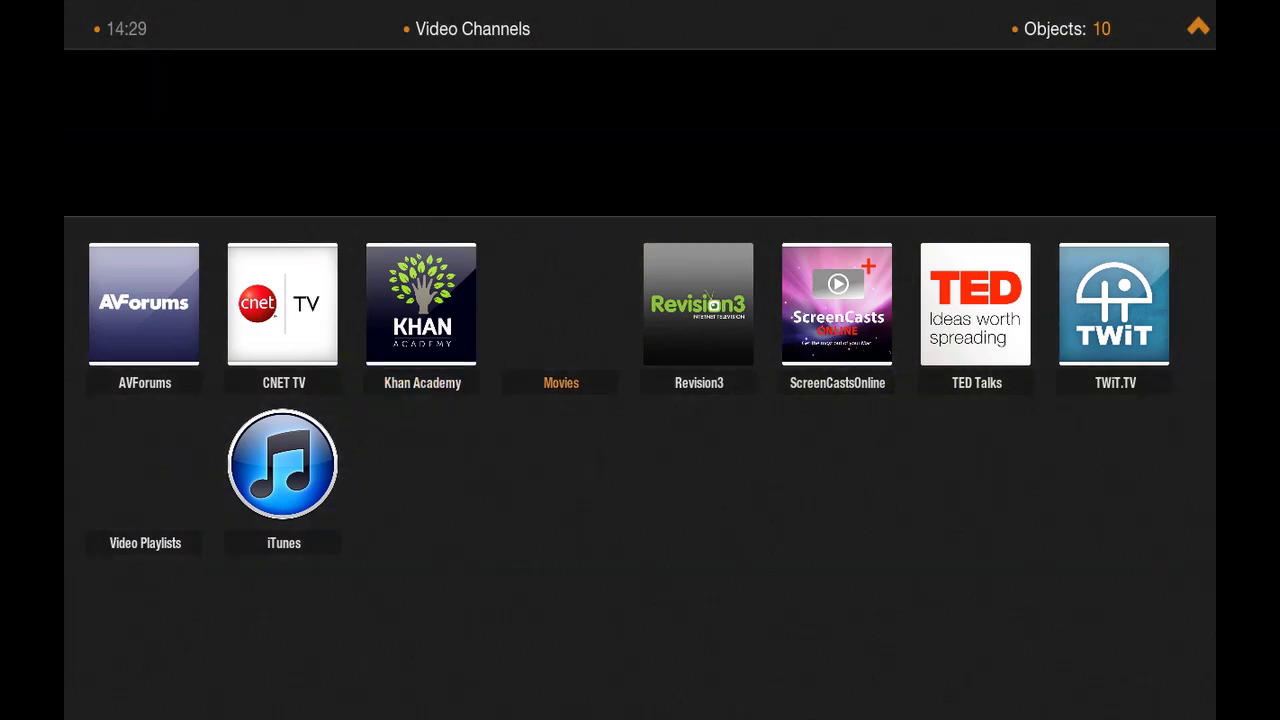
pyautogui.press('Return')
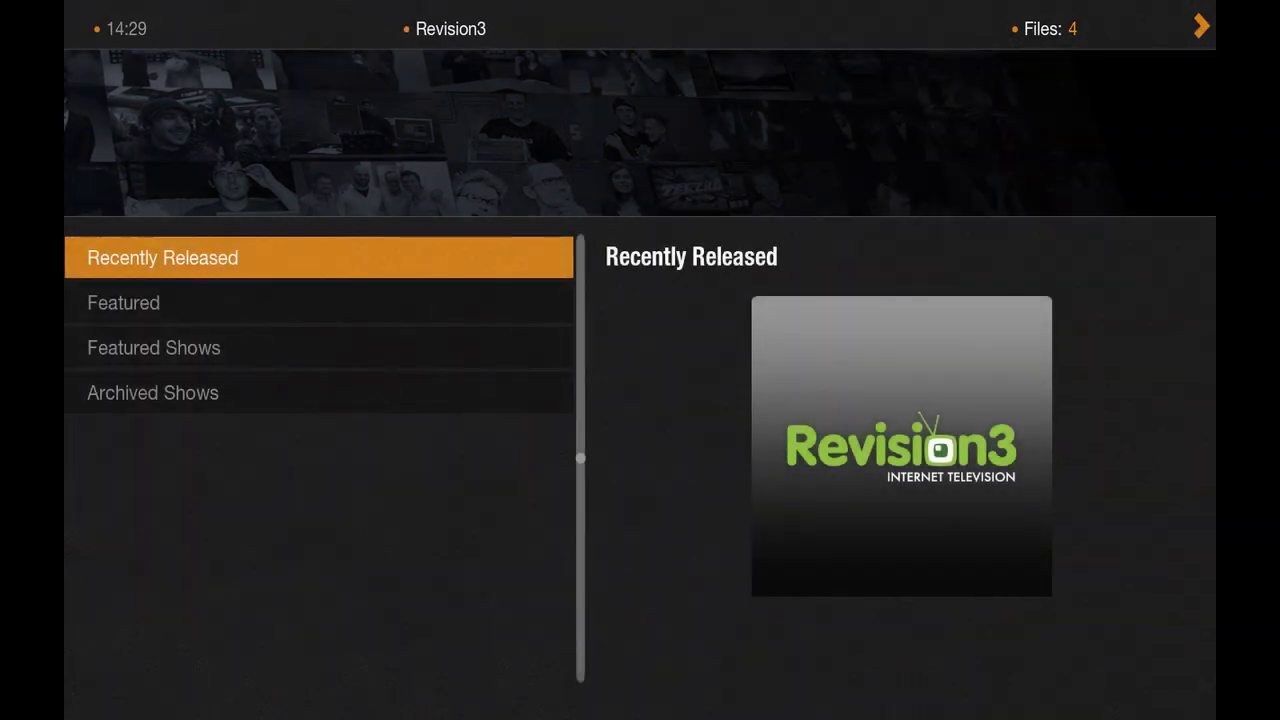
# Browse Revision3's Featured Shows down to AppJudgment and return to the main menu
pyautogui.press('Down')
pyautogui.press('Down')
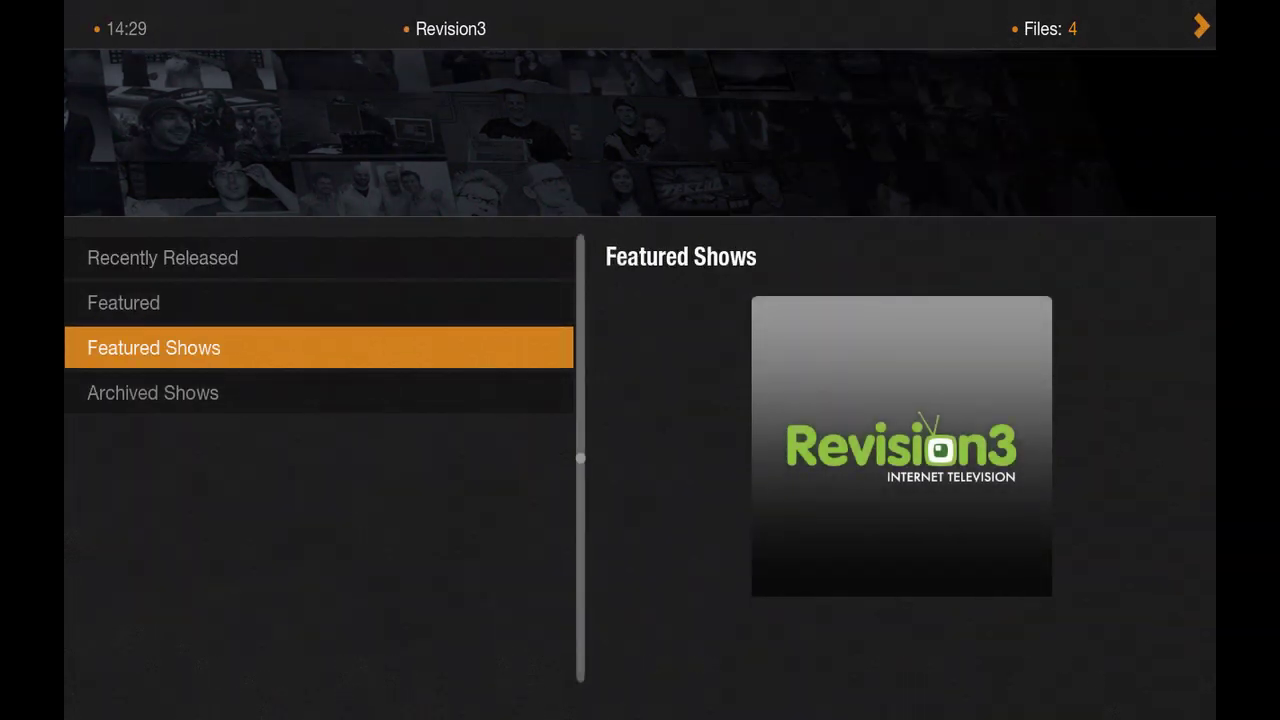
pyautogui.press('Return')
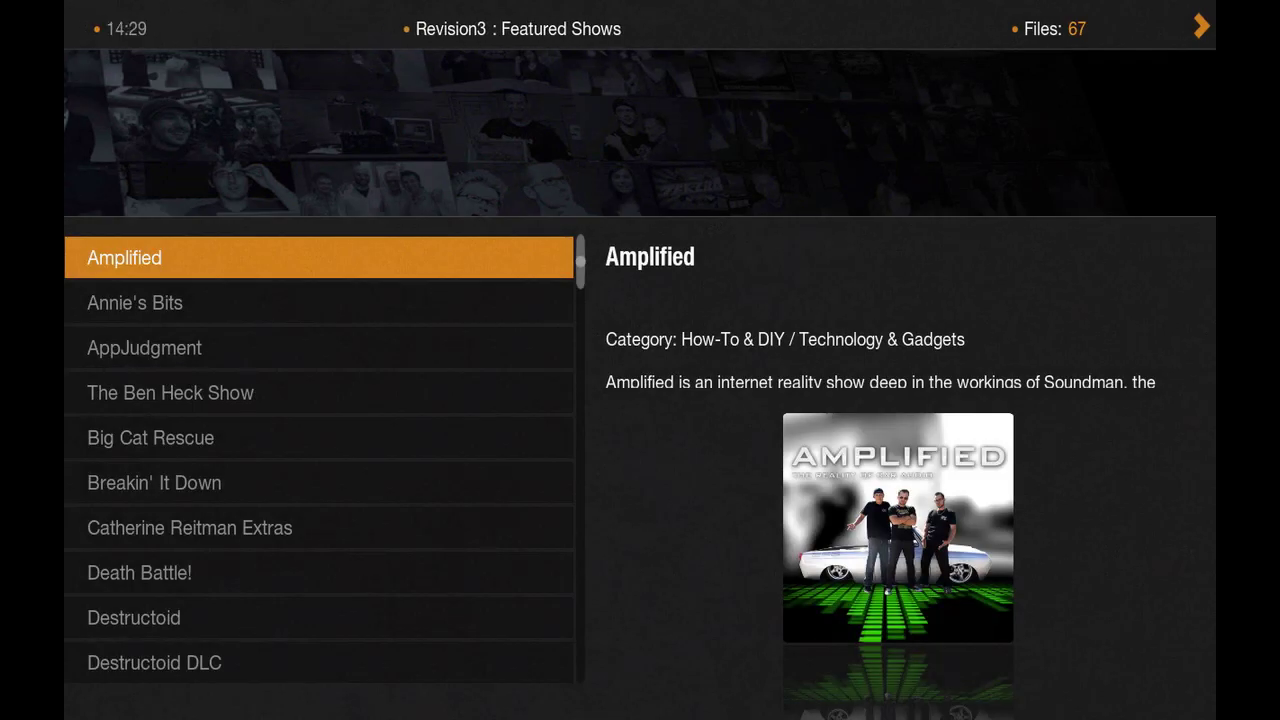
pyautogui.press('Down')
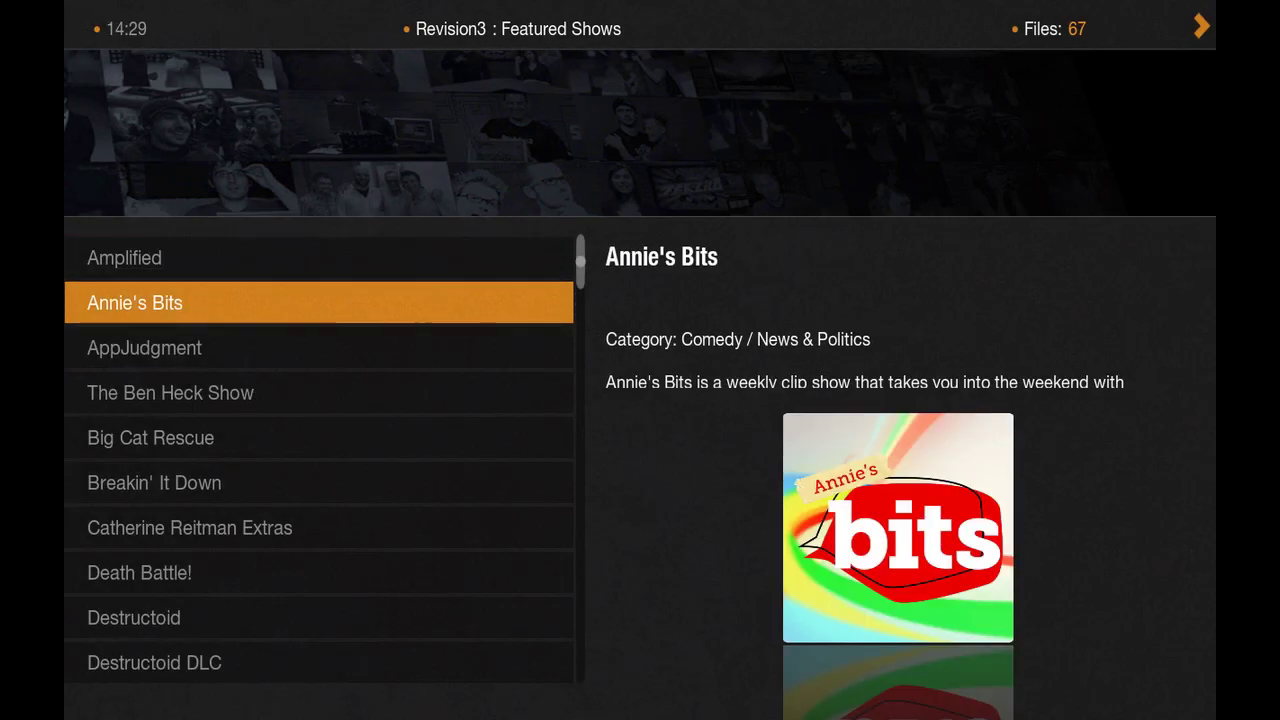
pyautogui.press('Down')
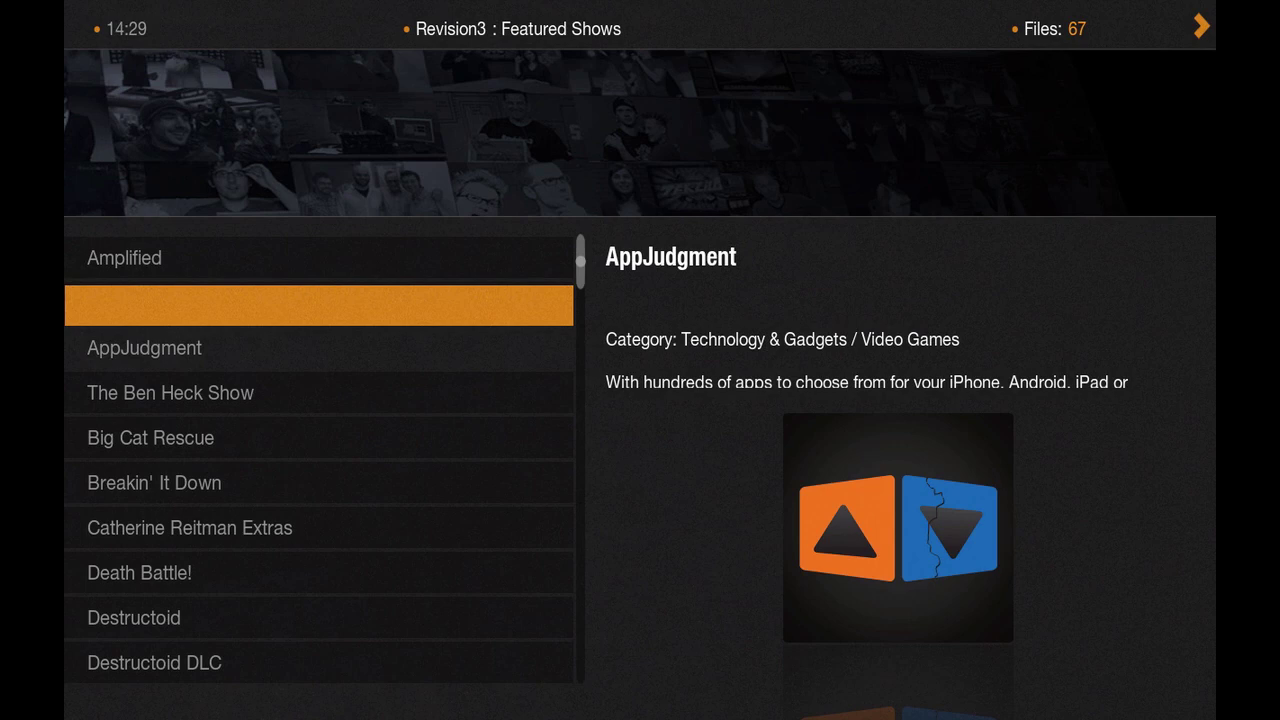
pyautogui.press('Escape')
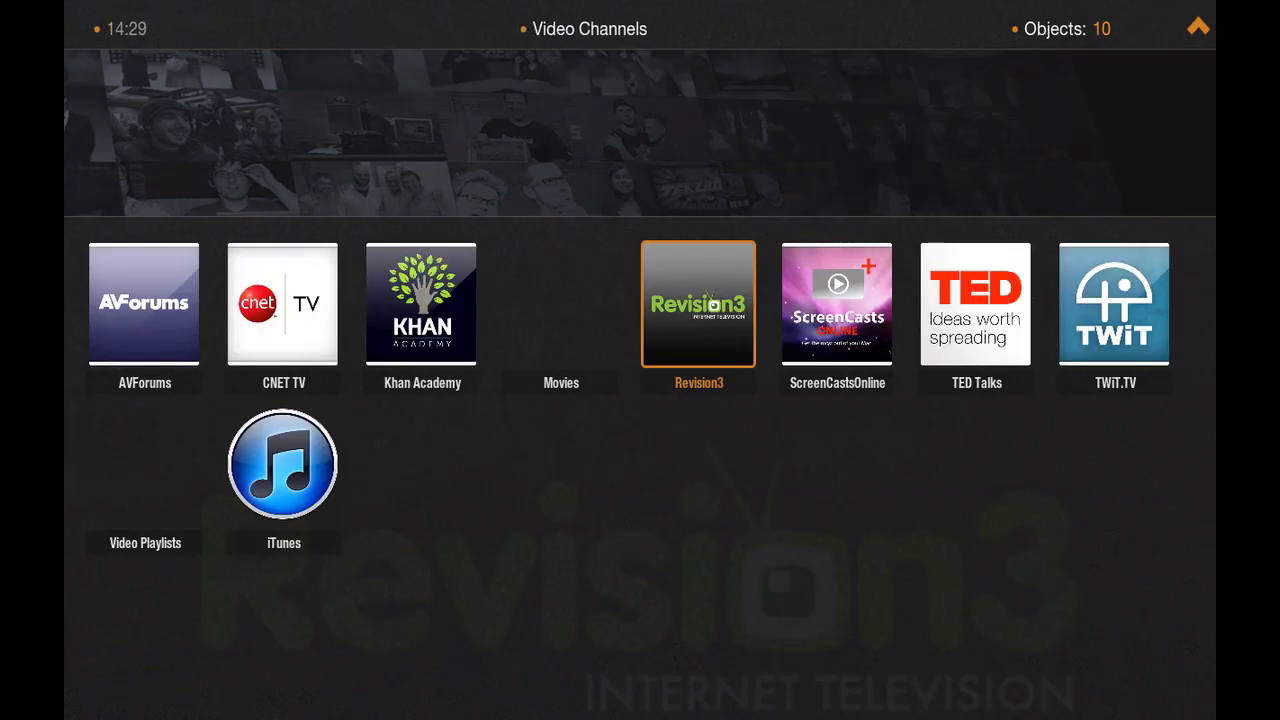
pyautogui.press('Return')
pyautogui.press('Escape')
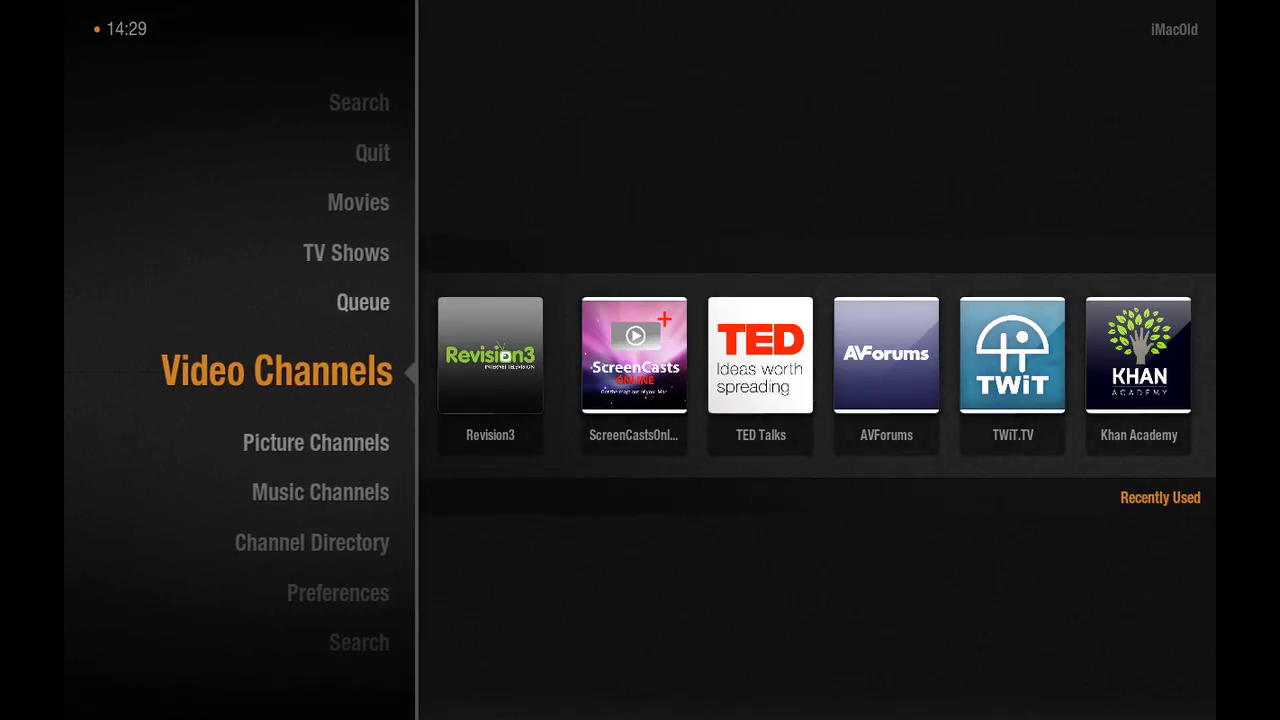
# Open the What's New list in the Channel Directory
pyautogui.press('Down')
pyautogui.press('Down')
pyautogui.press('Down')
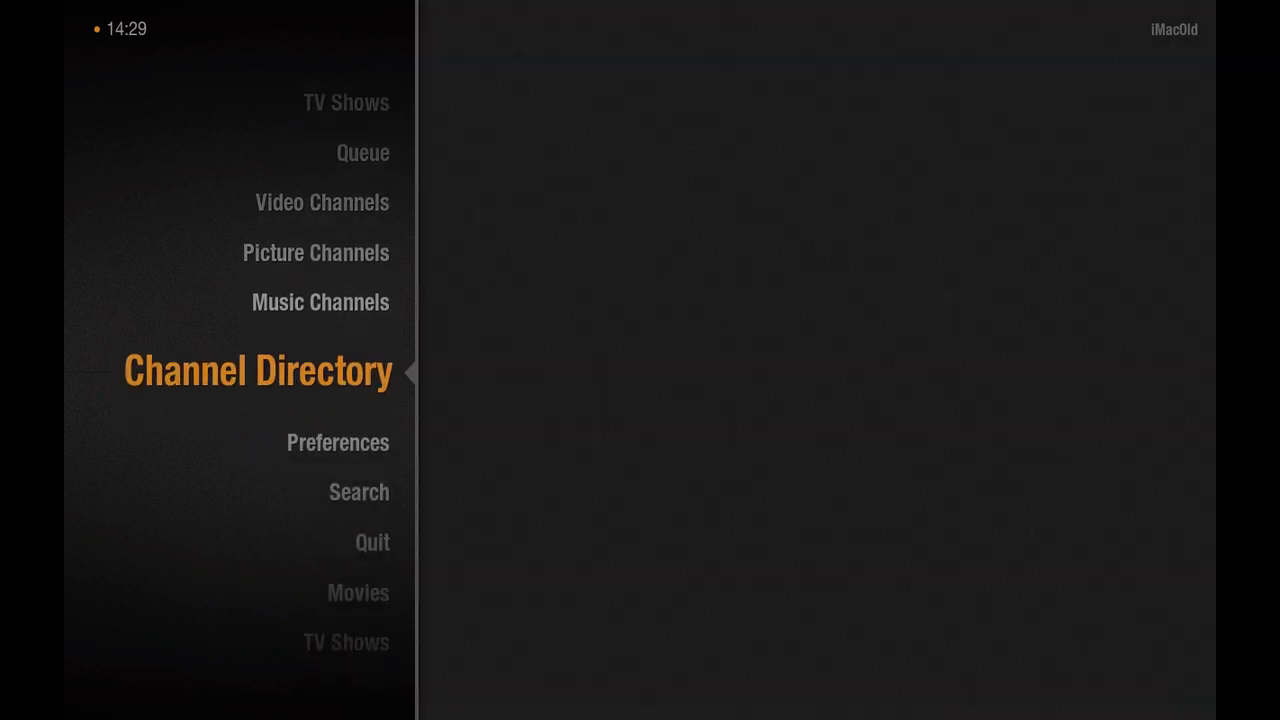
pyautogui.press('Return')
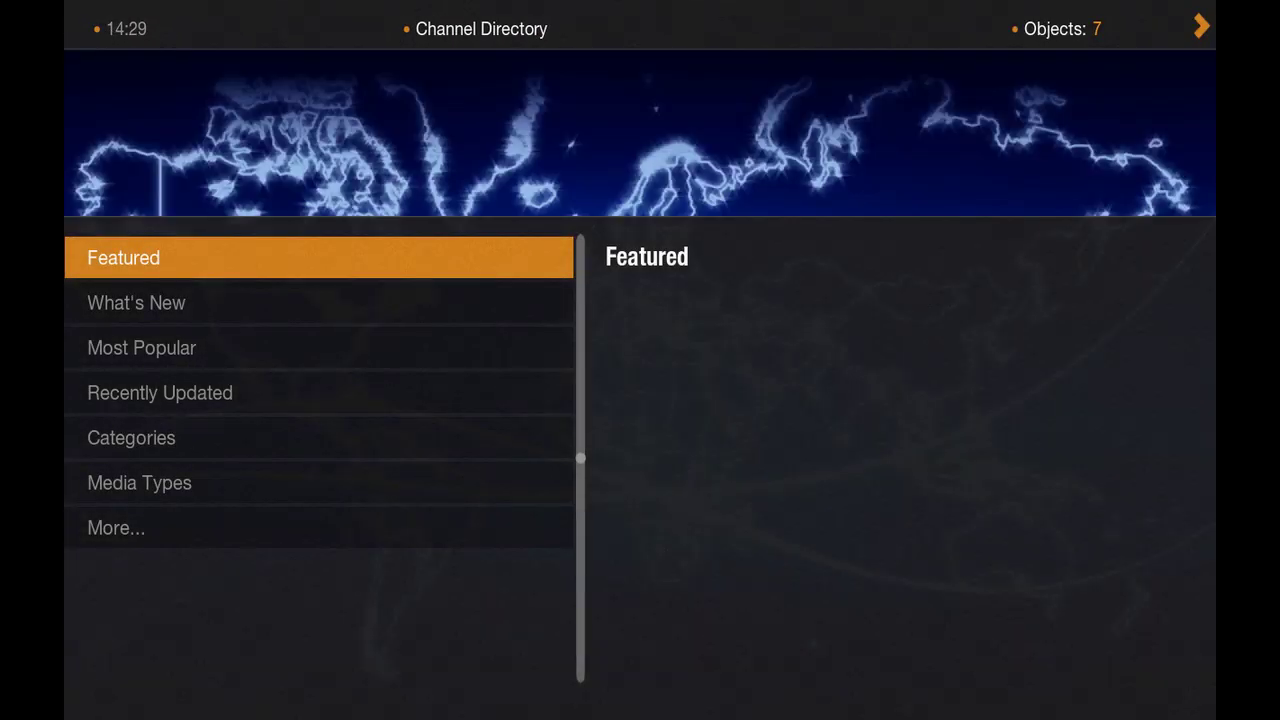
pyautogui.press('Down')
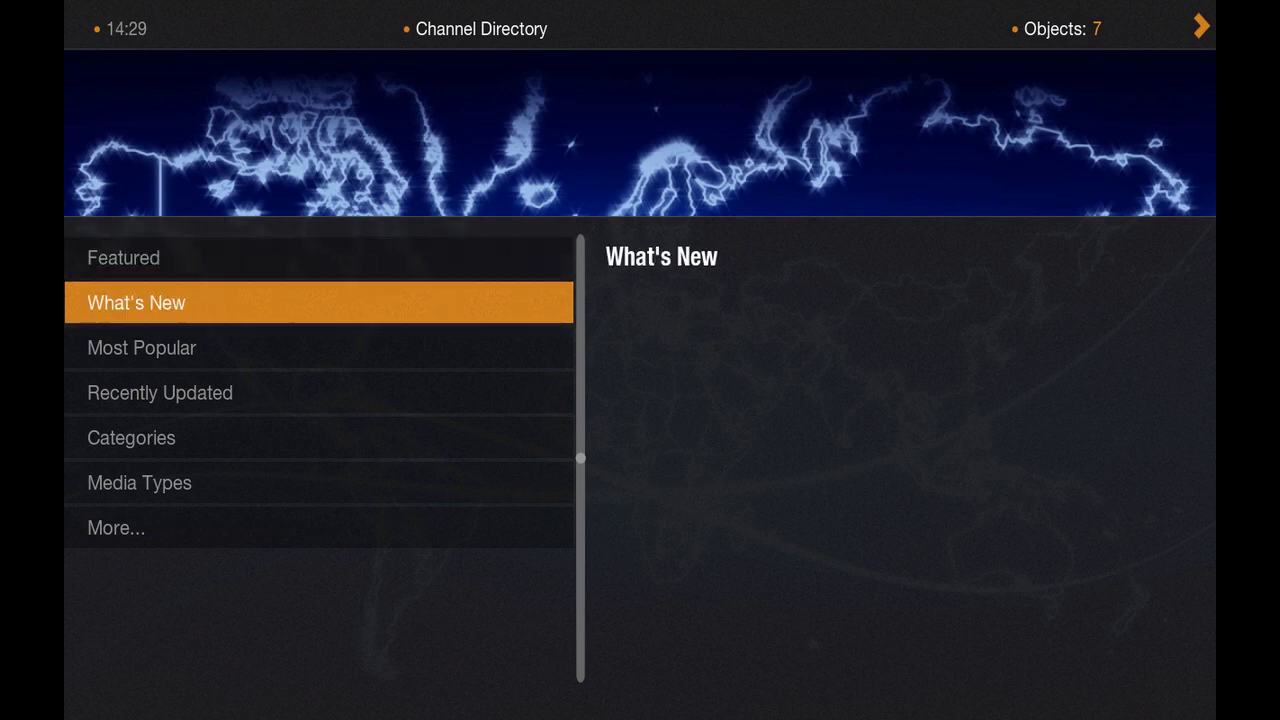
pyautogui.press('Return')
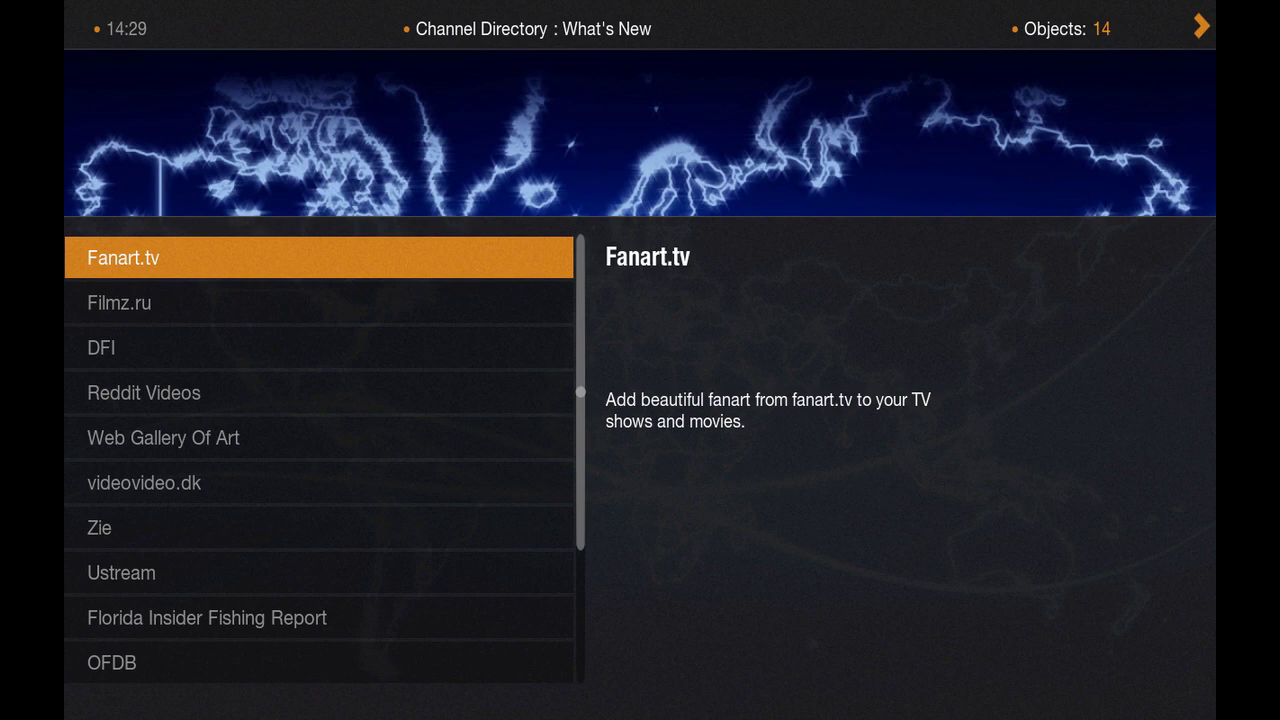
# Install the Ustream channel from the What's New list and check its entry under Video Channels
pyautogui.press('Down')
pyautogui.press('Down')
pyautogui.press('Down')
pyautogui.press('Down')
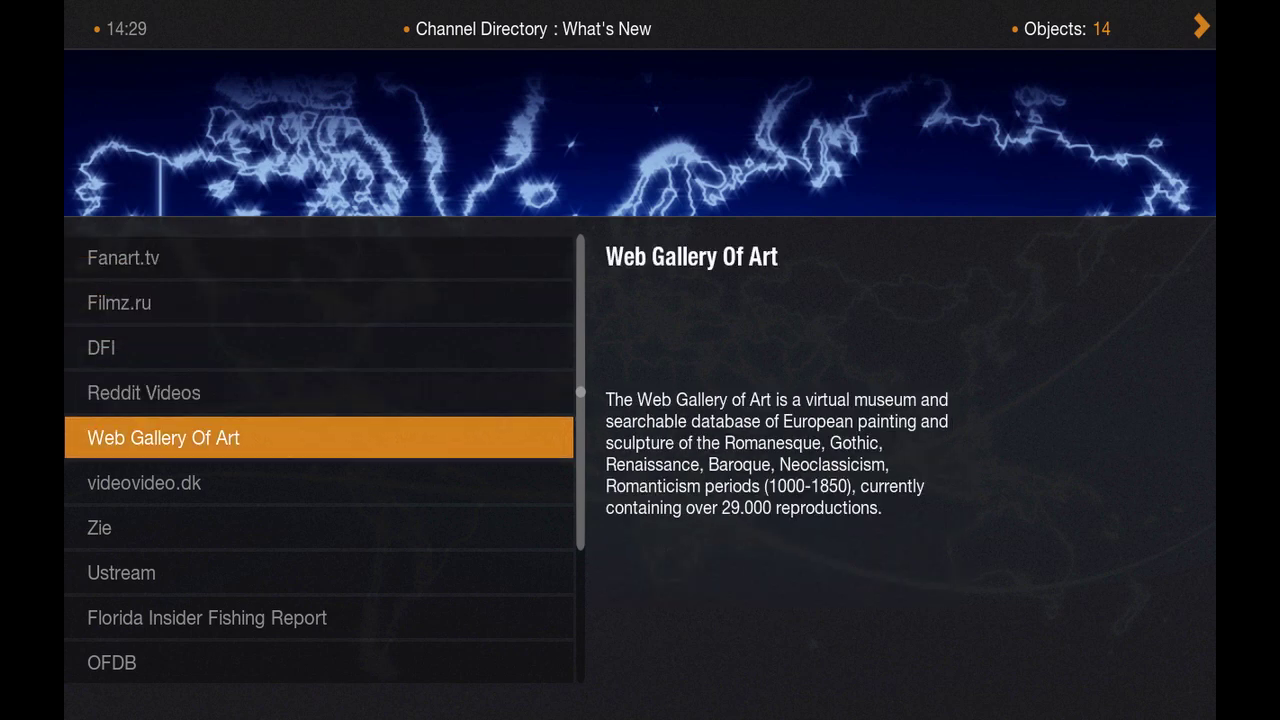
pyautogui.press('Down')
pyautogui.press('Down')
pyautogui.press('Down')
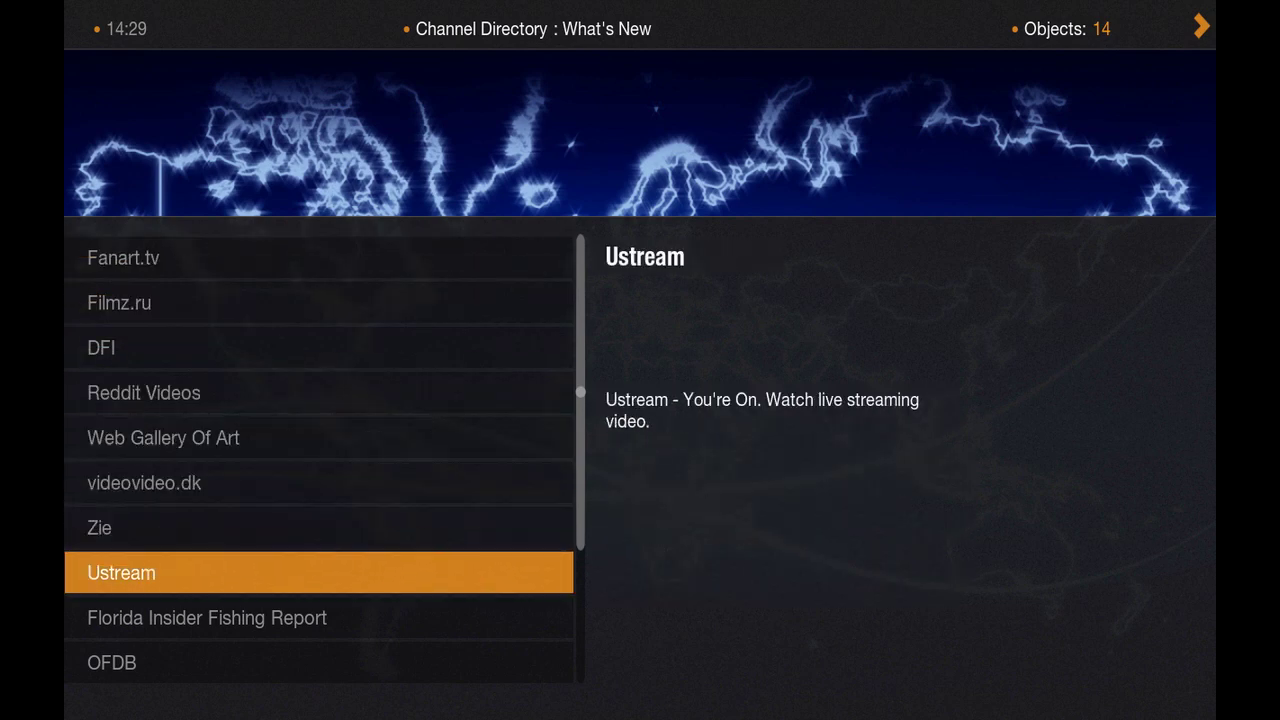
pyautogui.press('Return')
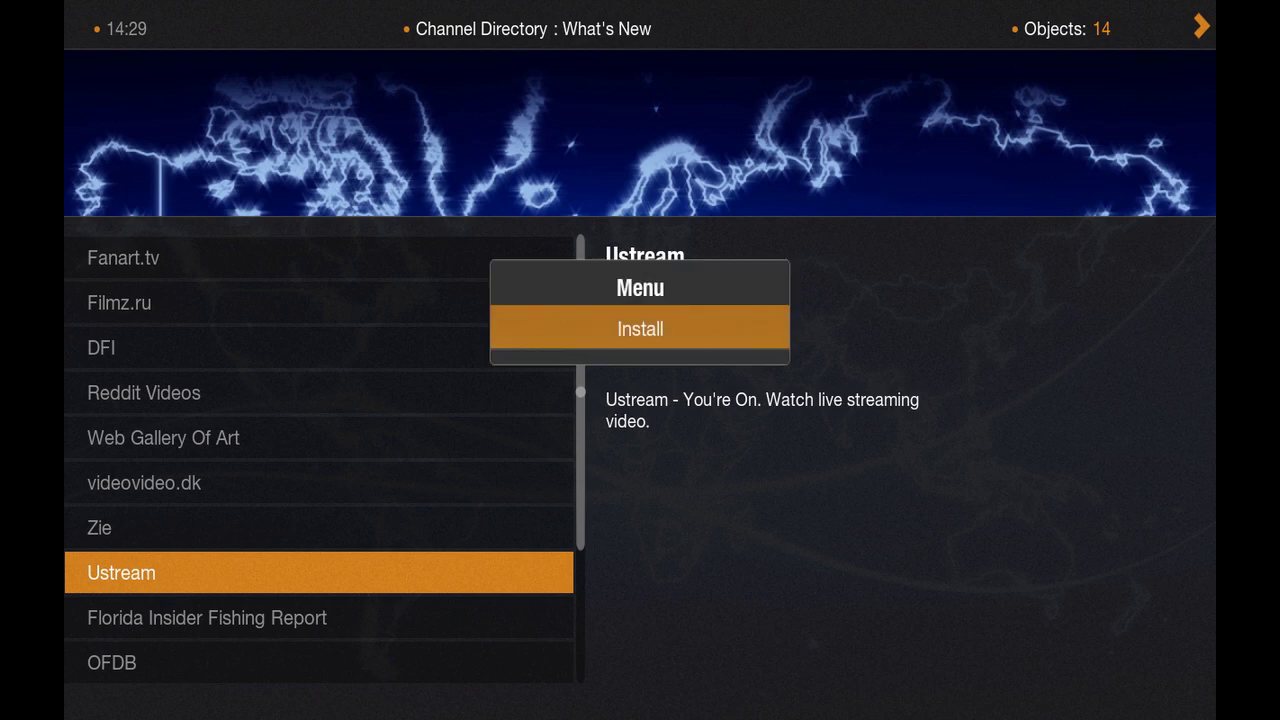
pyautogui.press('Return')
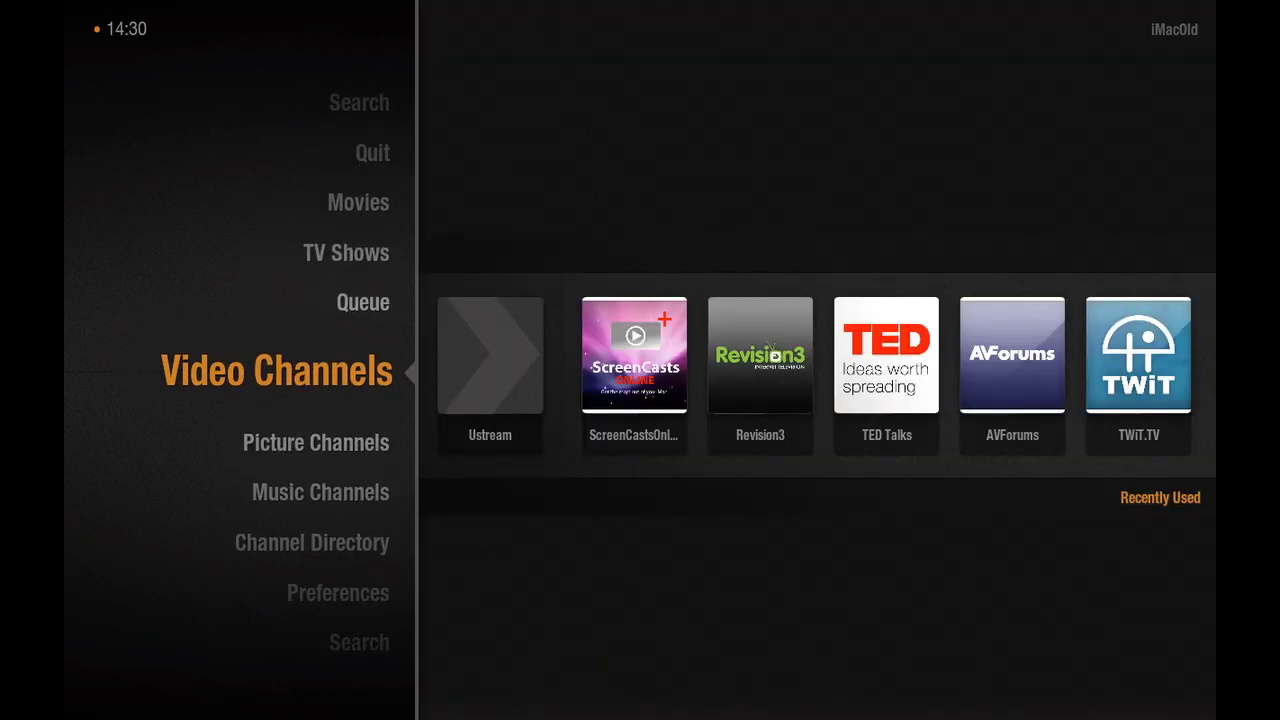
pyautogui.press('Right')
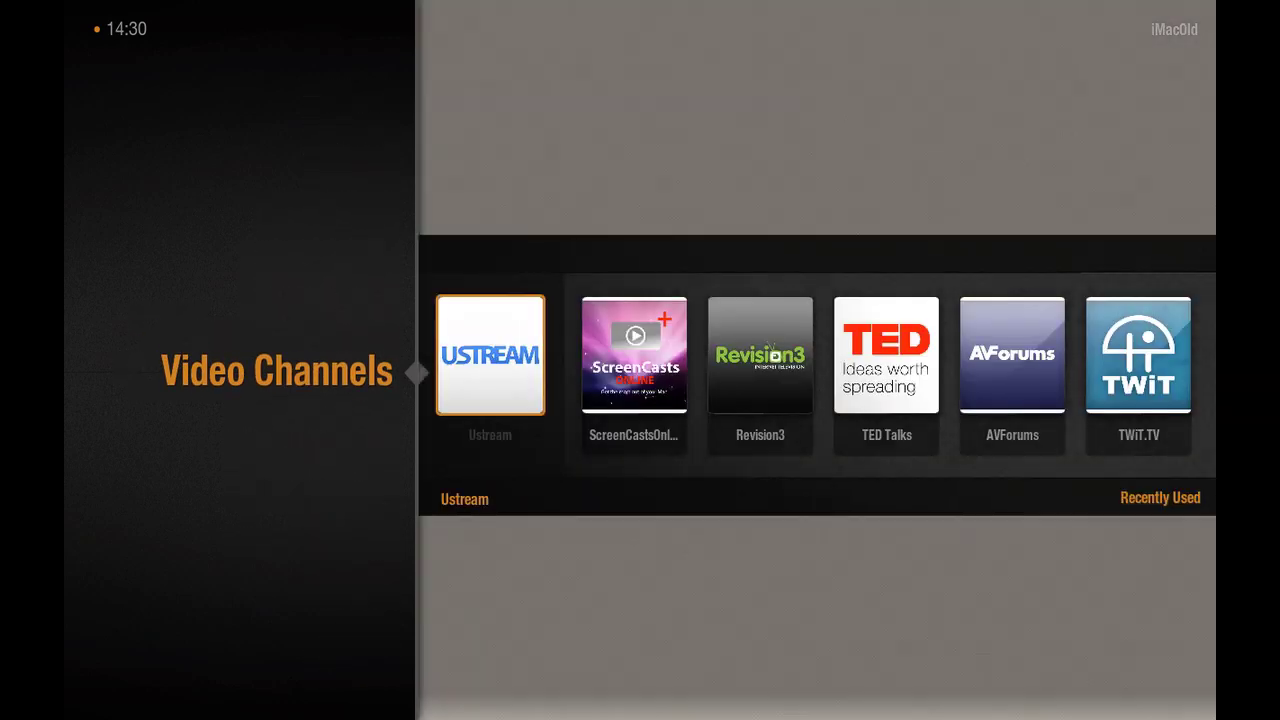
pyautogui.press('Left')
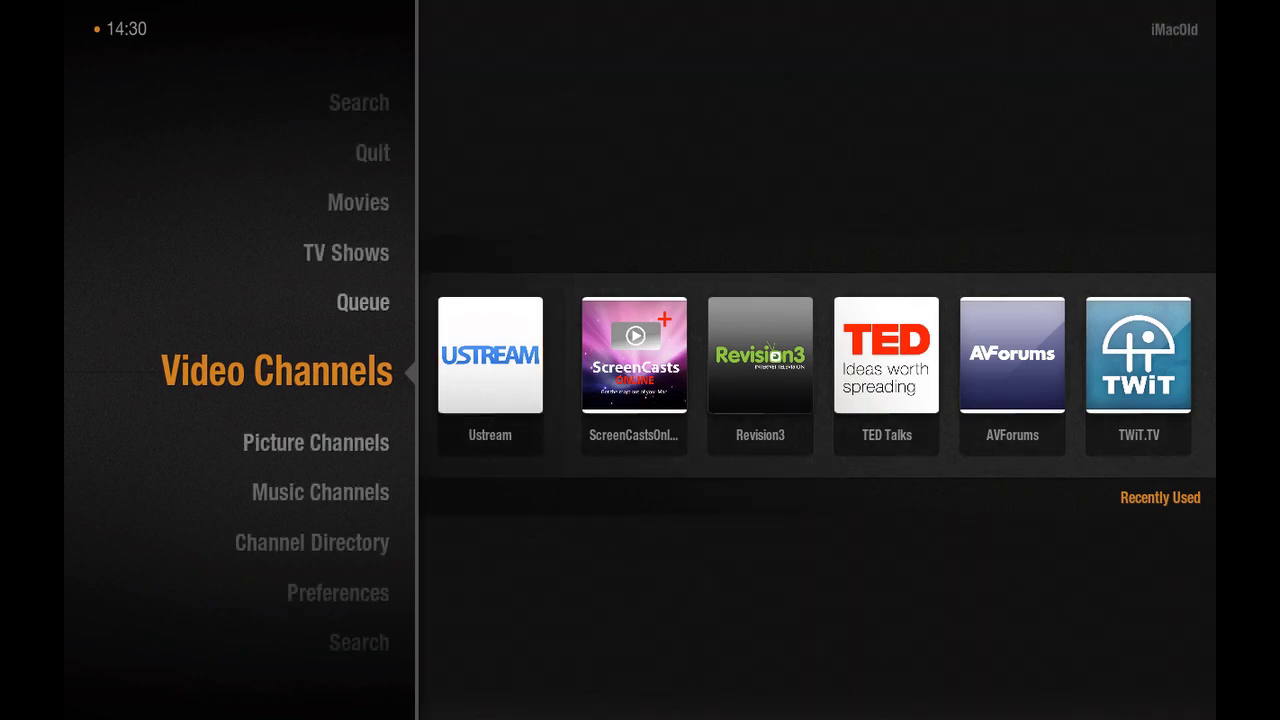
# Look at the General and Player settings in the Videos preferences and return to the preference categories
pyautogui.press('Up')
pyautogui.press('Up')
pyautogui.press('Up')
pyautogui.press('Up')
pyautogui.press('Up')
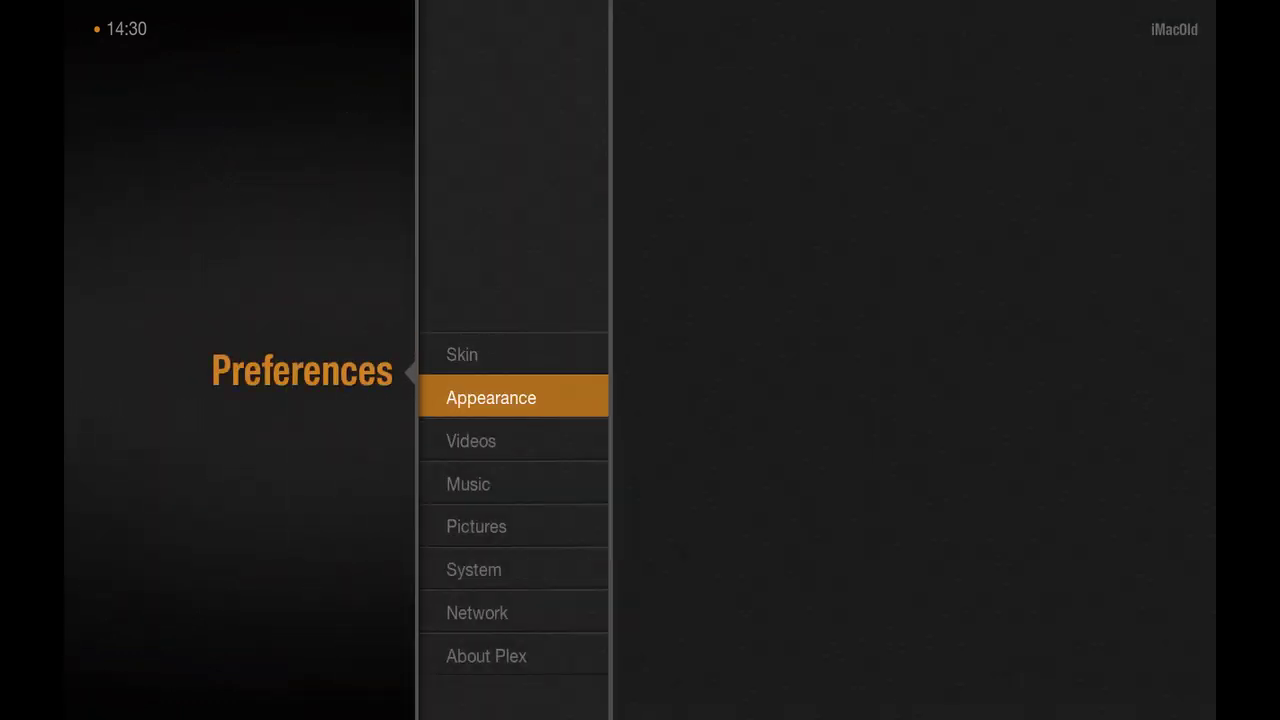
pyautogui.press('Down')
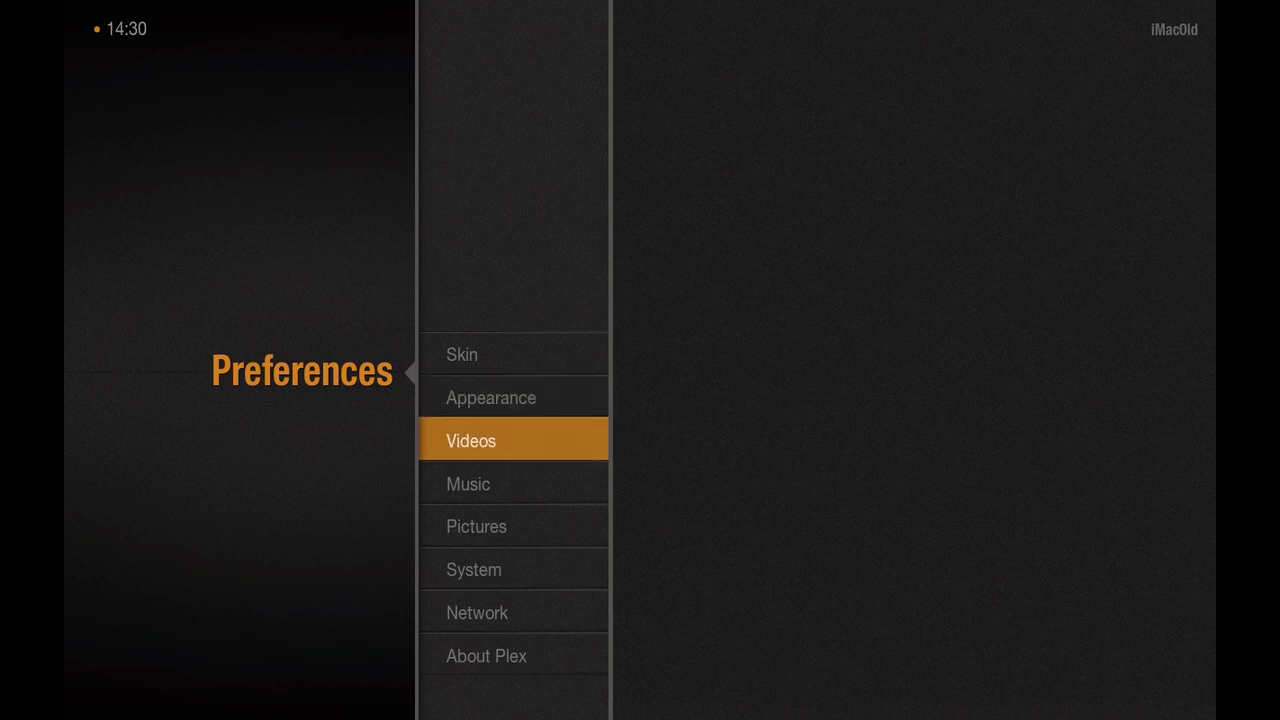
pyautogui.press('Return')
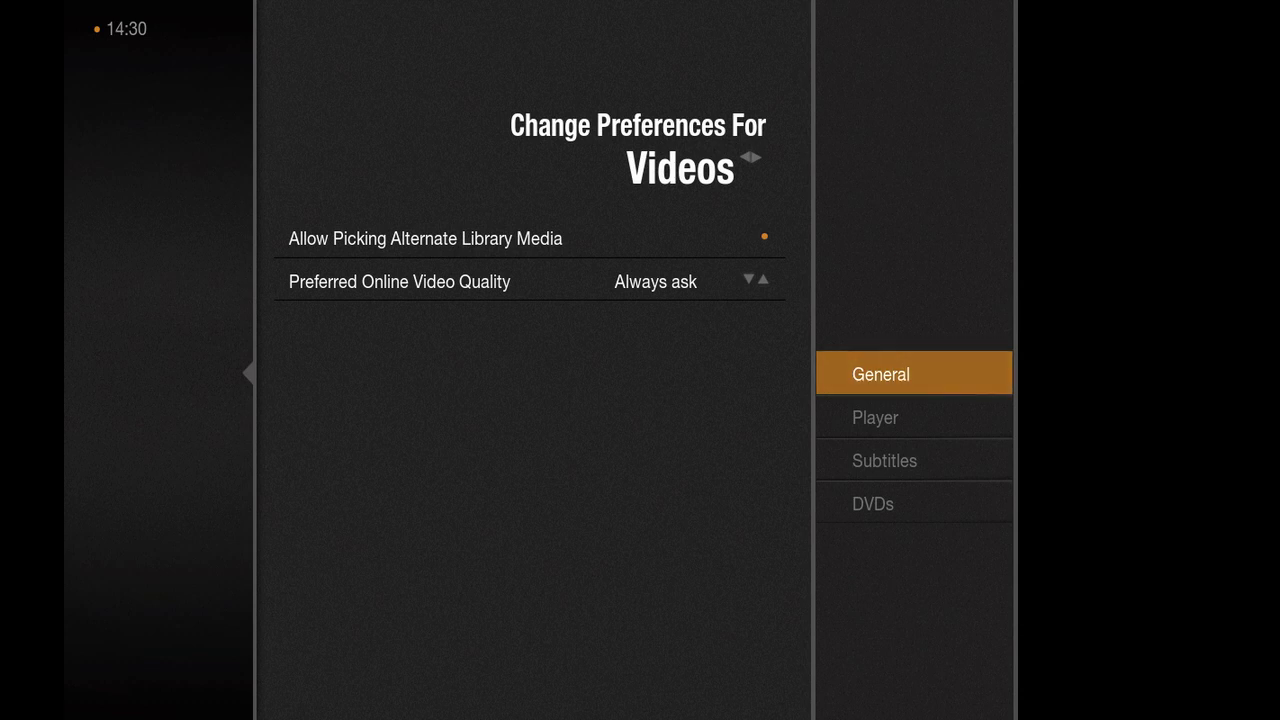
pyautogui.press('Down')
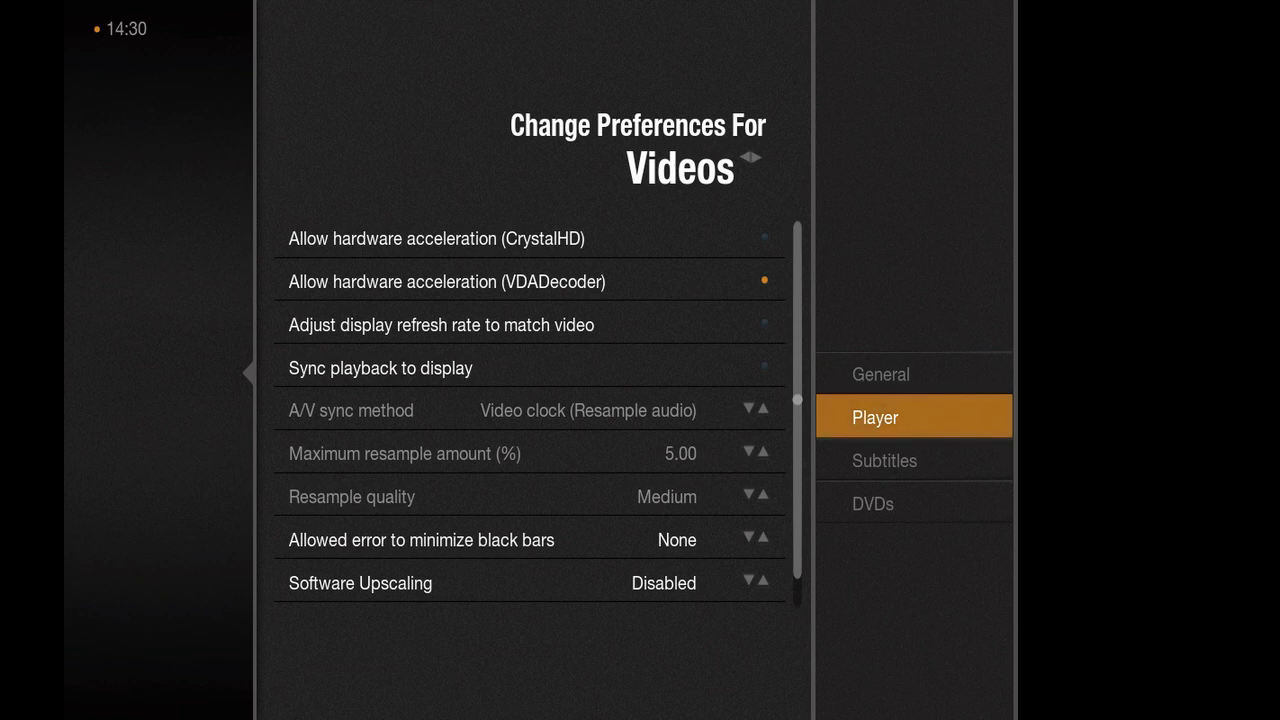
pyautogui.press('Escape')
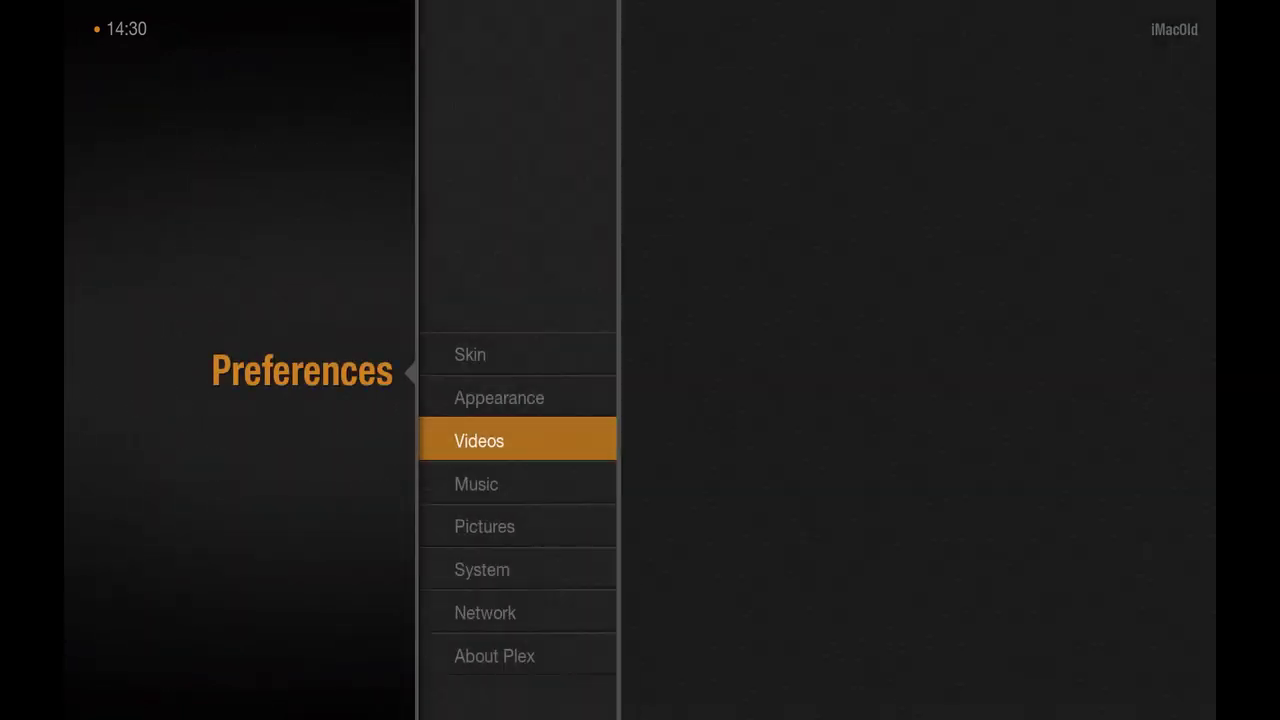
# Look at the General and Last.FM settings in the Music preferences and return to the preference categories
pyautogui.press('Down')
pyautogui.press('Up')
pyautogui.press('Down')
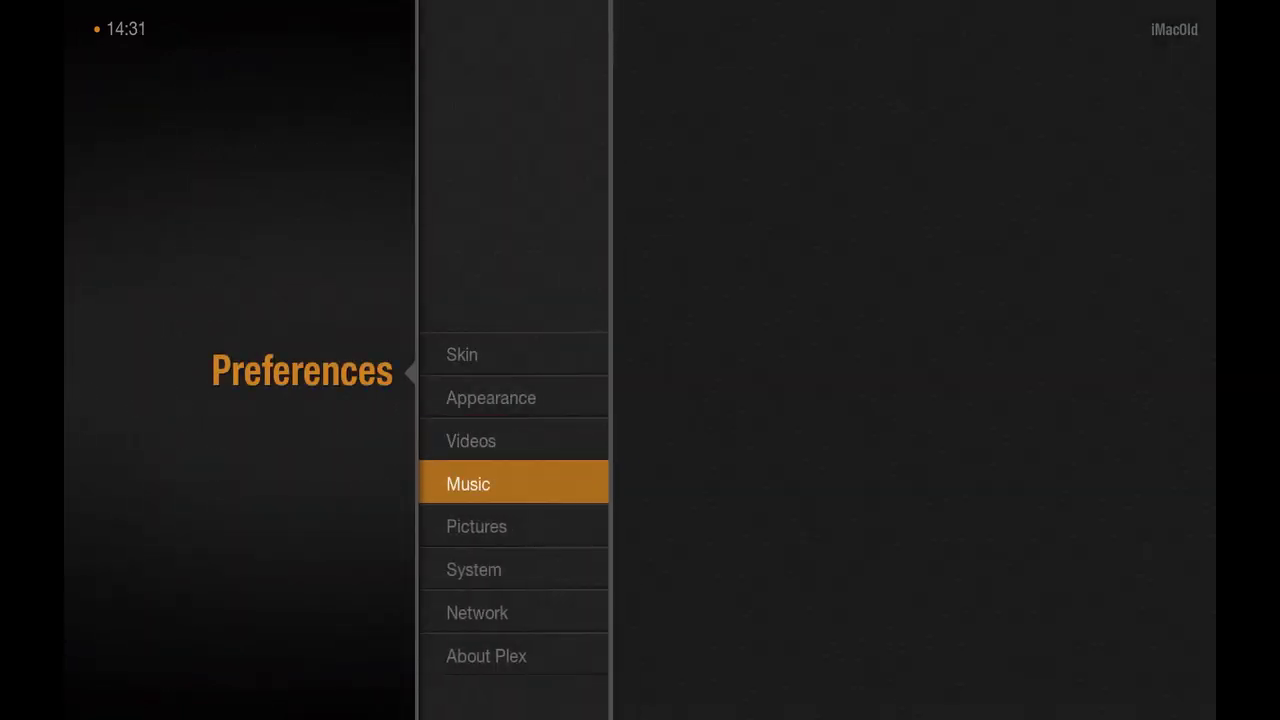
pyautogui.press('Return')
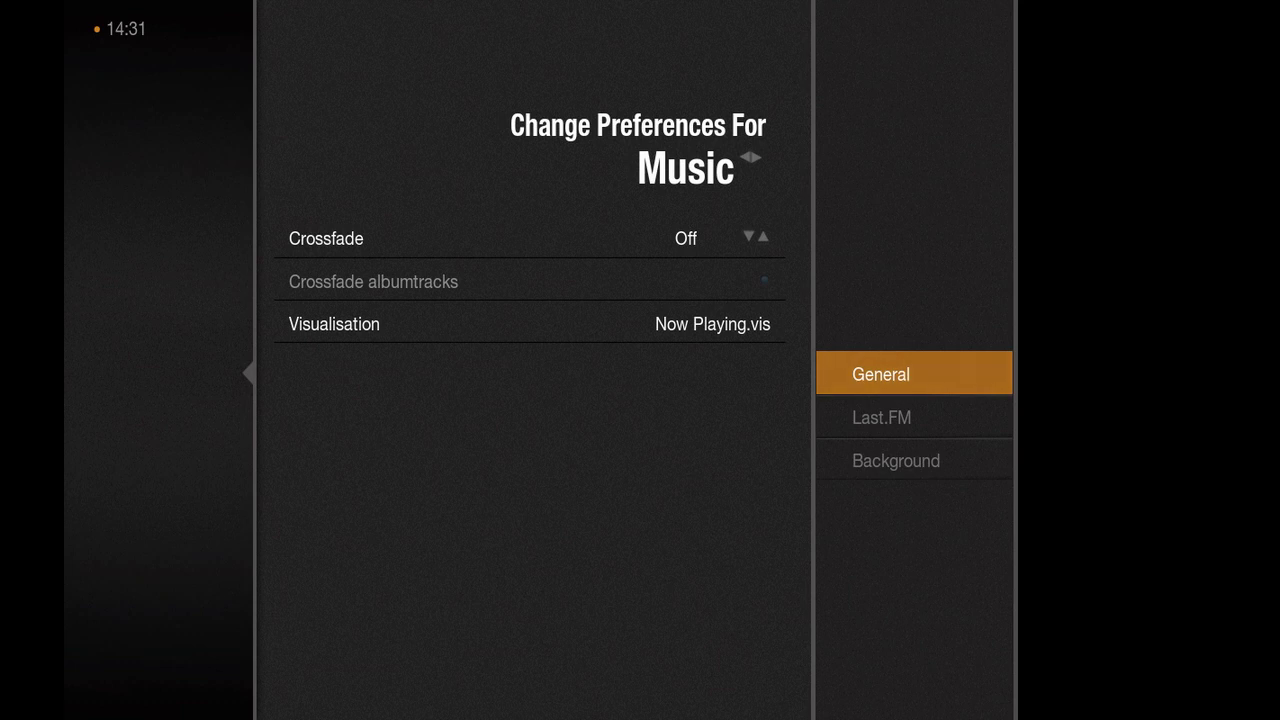
pyautogui.press('Down')
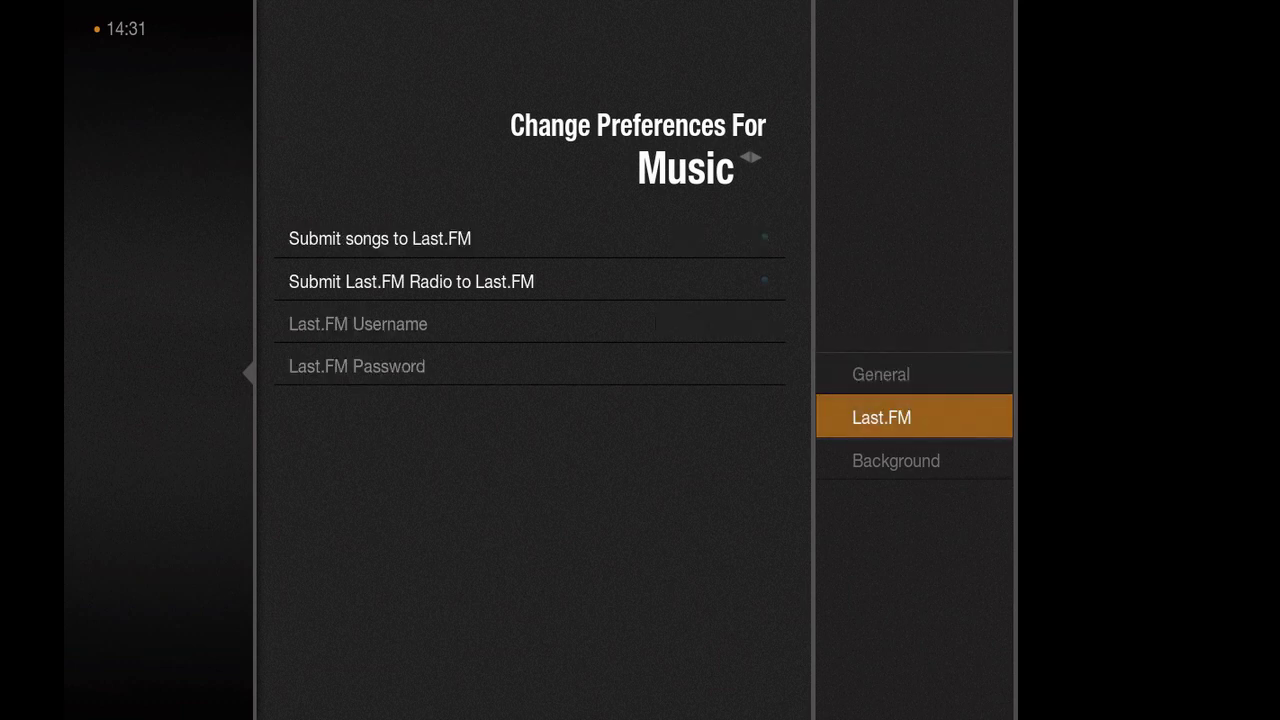
pyautogui.press('Left')
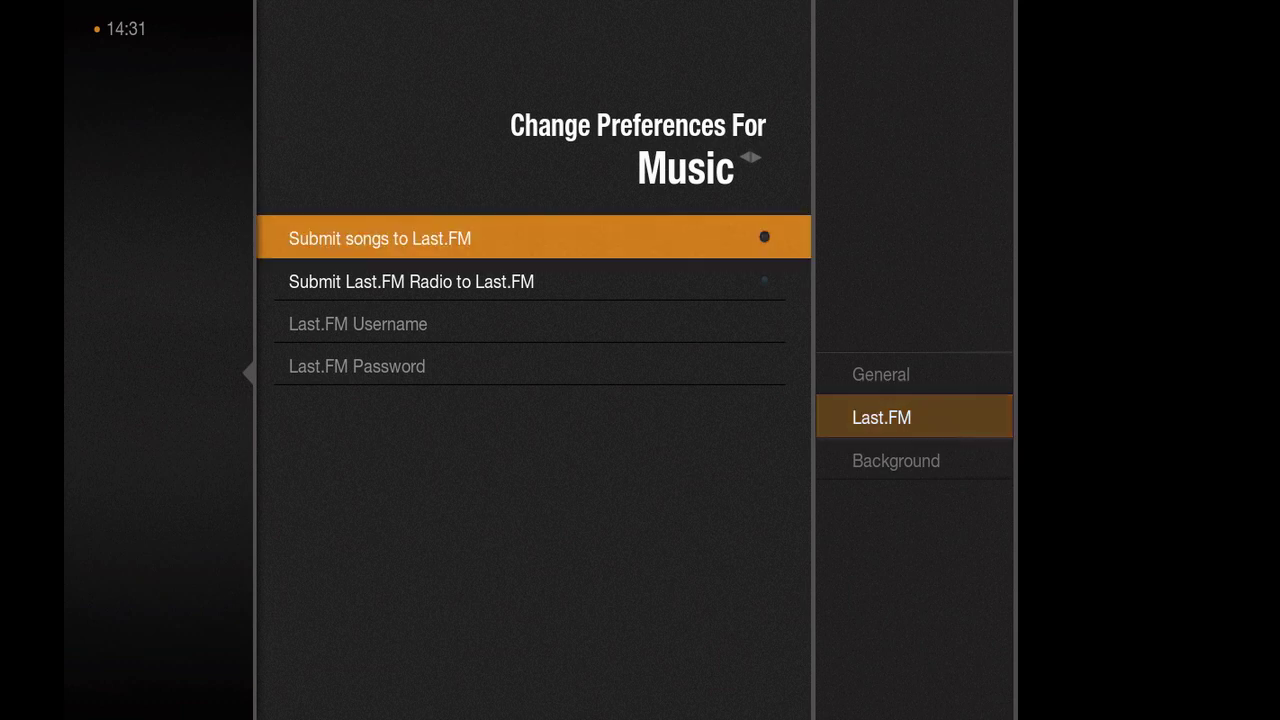
pyautogui.press('Up')
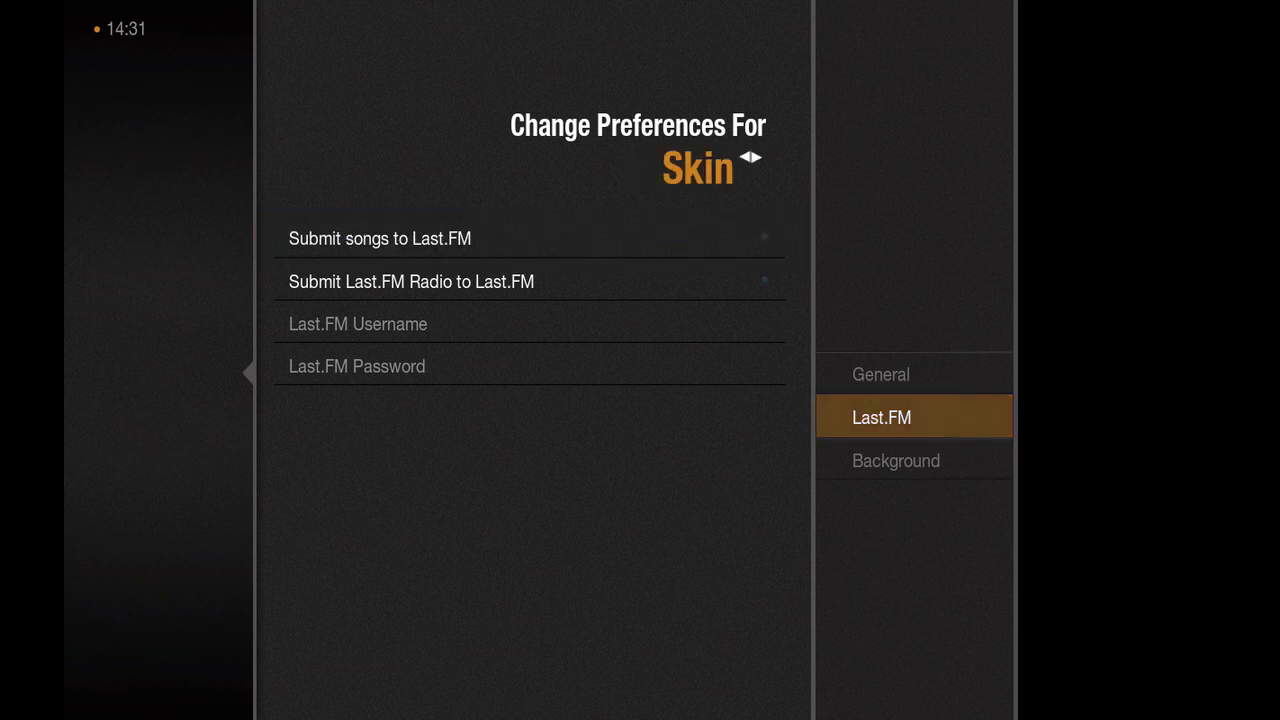
pyautogui.press('Right')
pyautogui.press('Down')
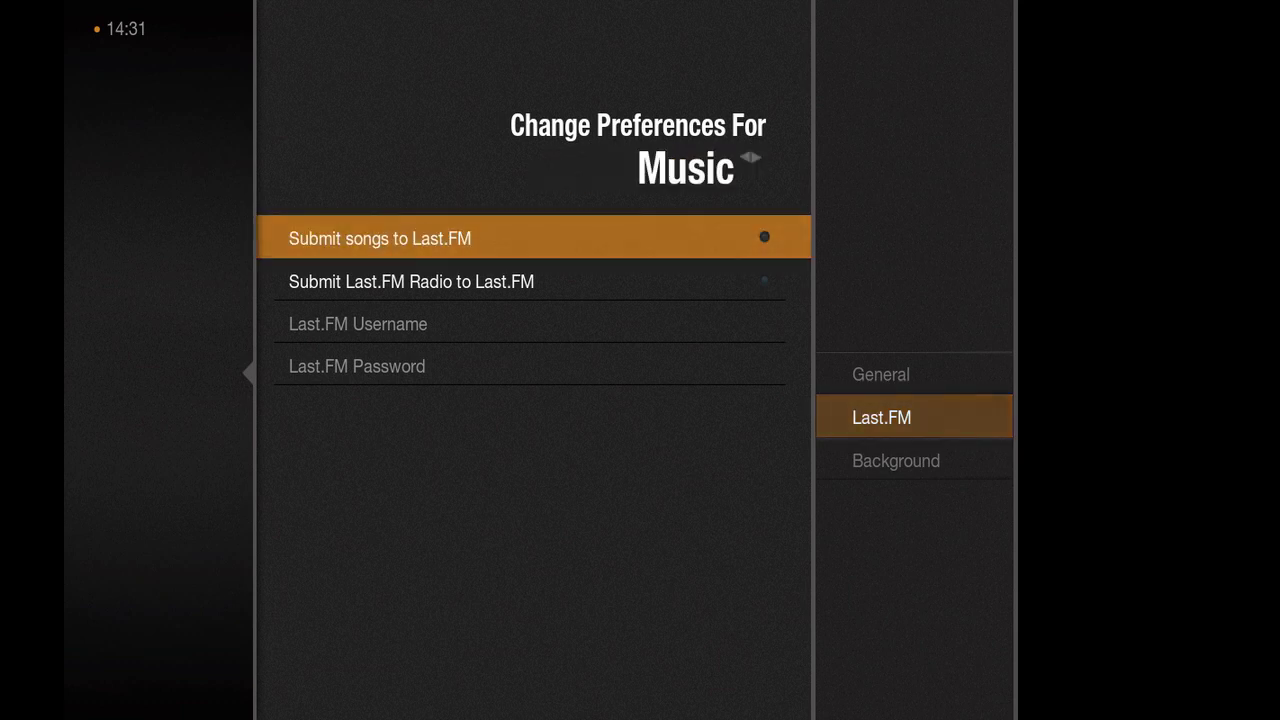
pyautogui.press('Down')
pyautogui.press('Escape')
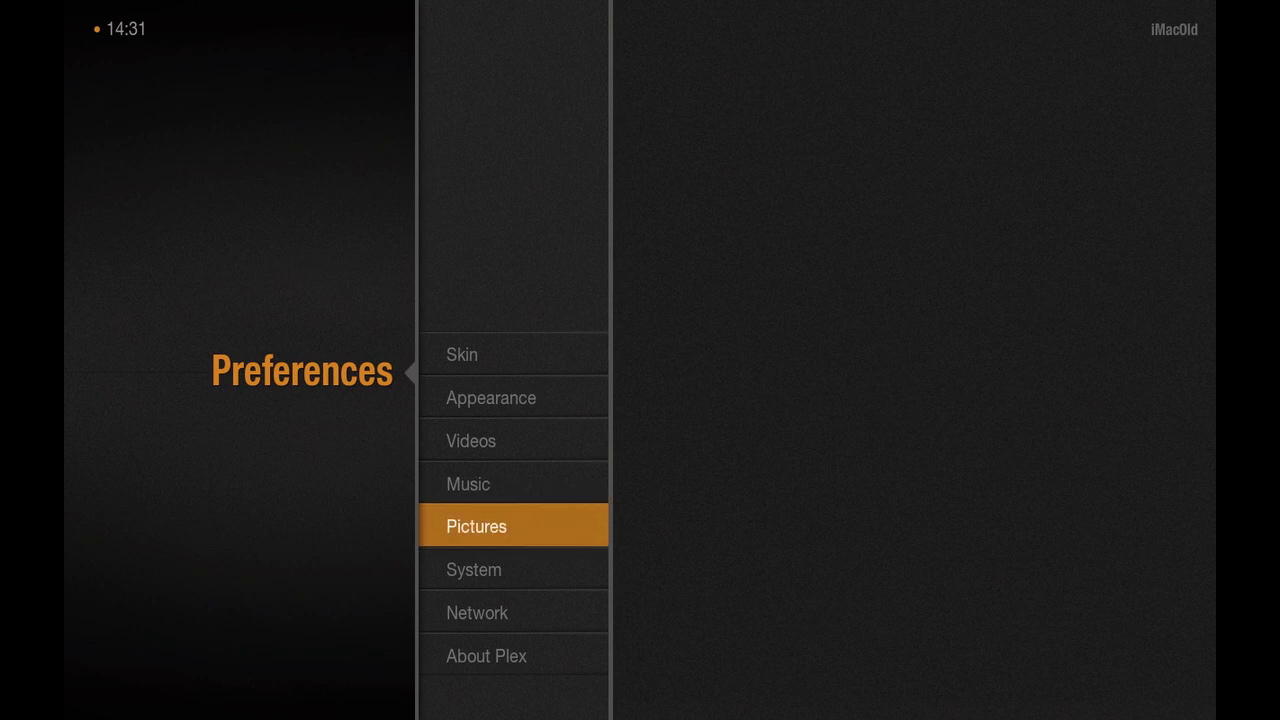
# Go through the System preferences for myPlex, Video Hardware, Audio and Input Devices
pyautogui.press('Down')
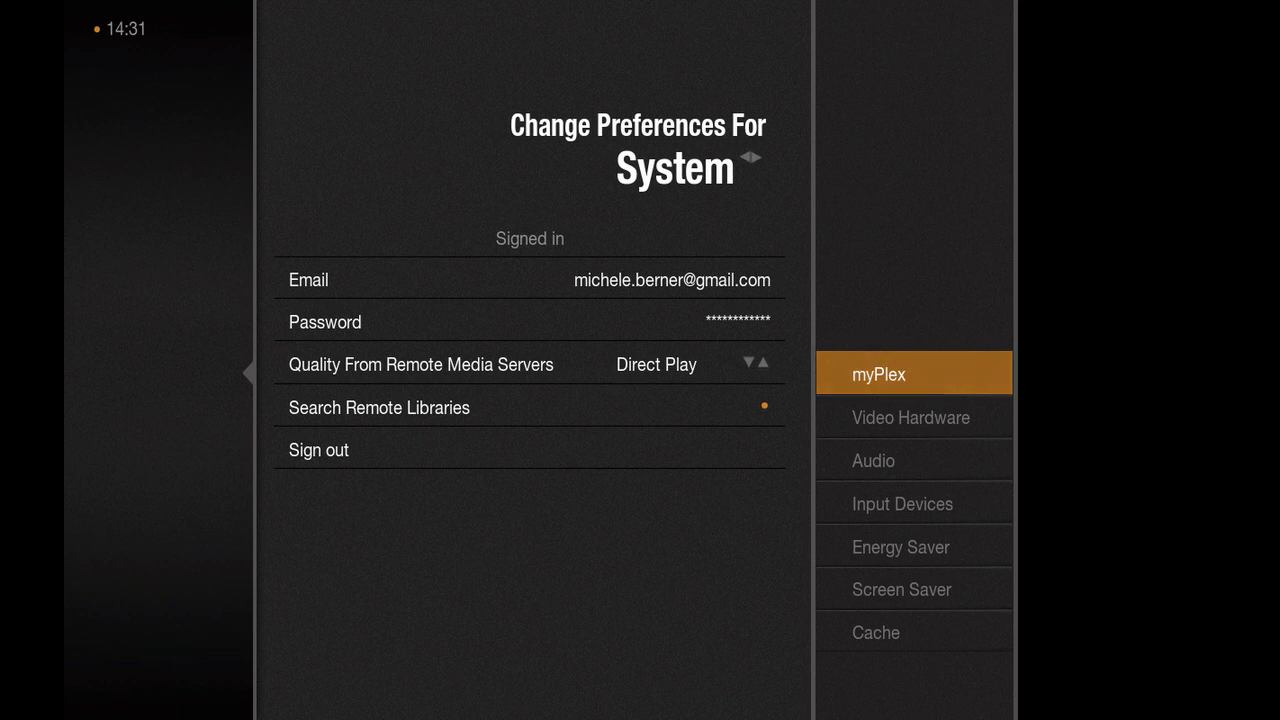
pyautogui.press('Down')
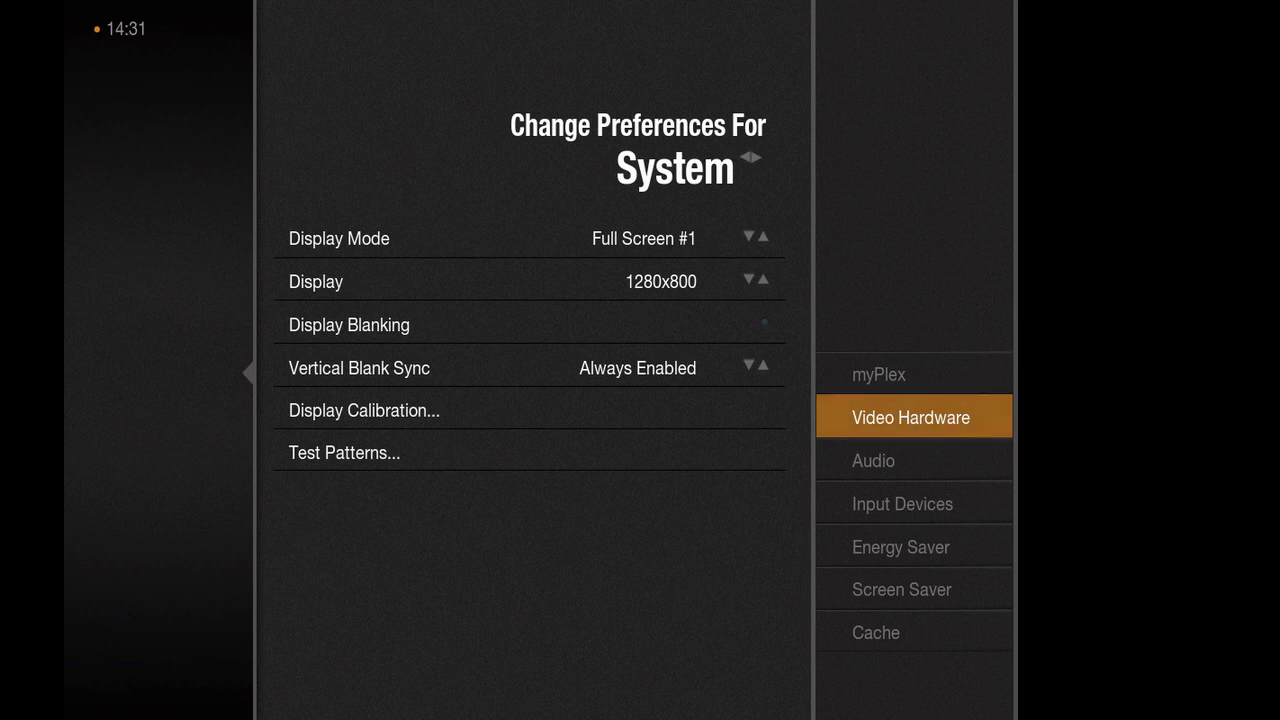
pyautogui.press('Down')
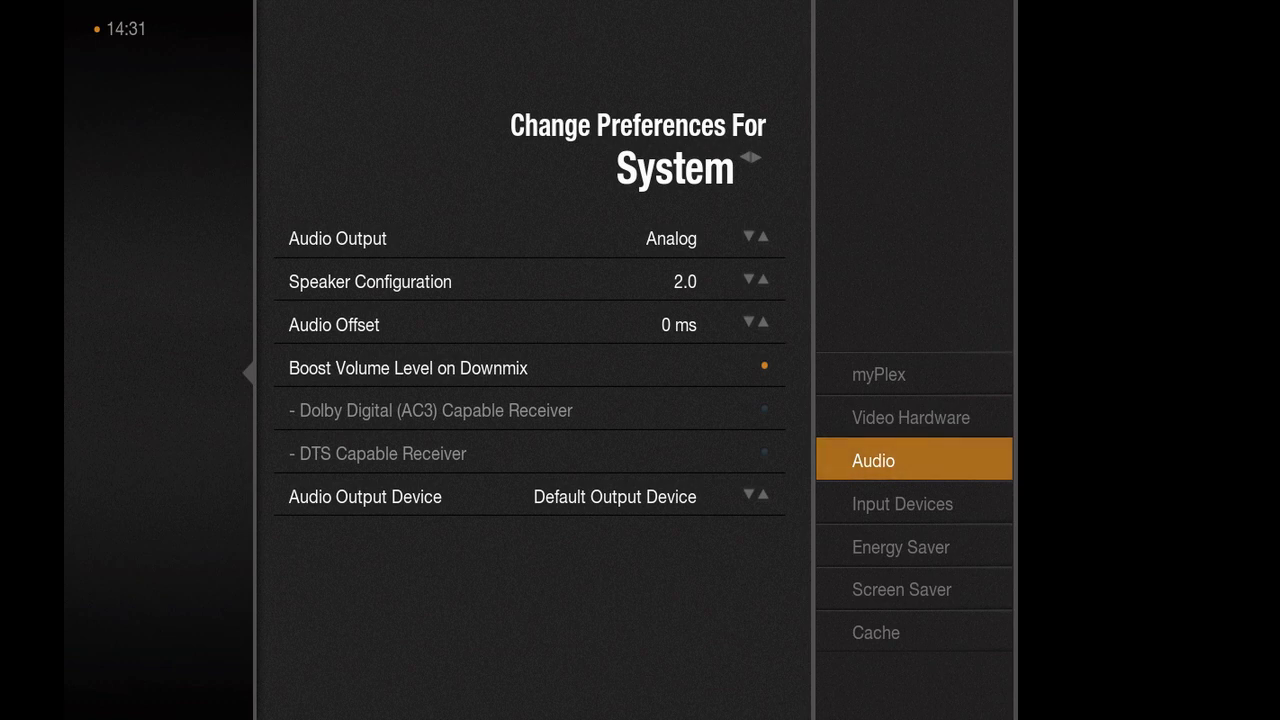
pyautogui.press('Down')
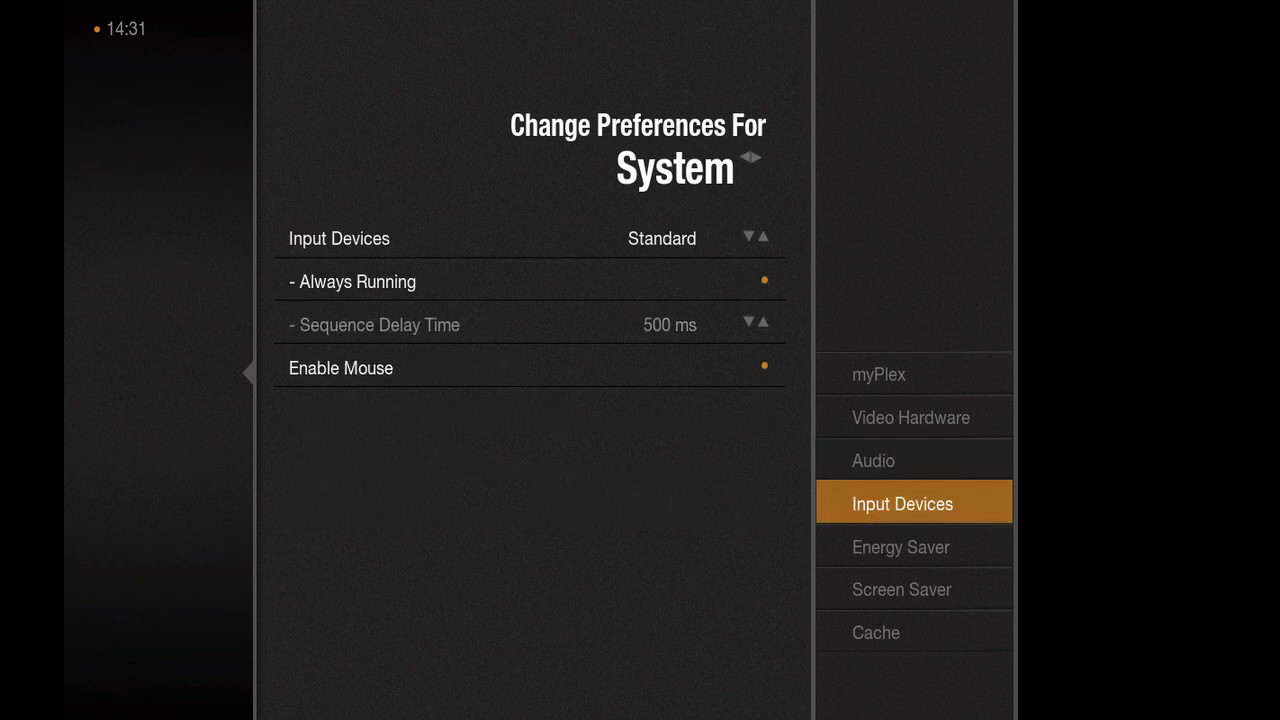
# Go through the individual Input Devices settings down to Enable Mouse
pyautogui.press('Left')
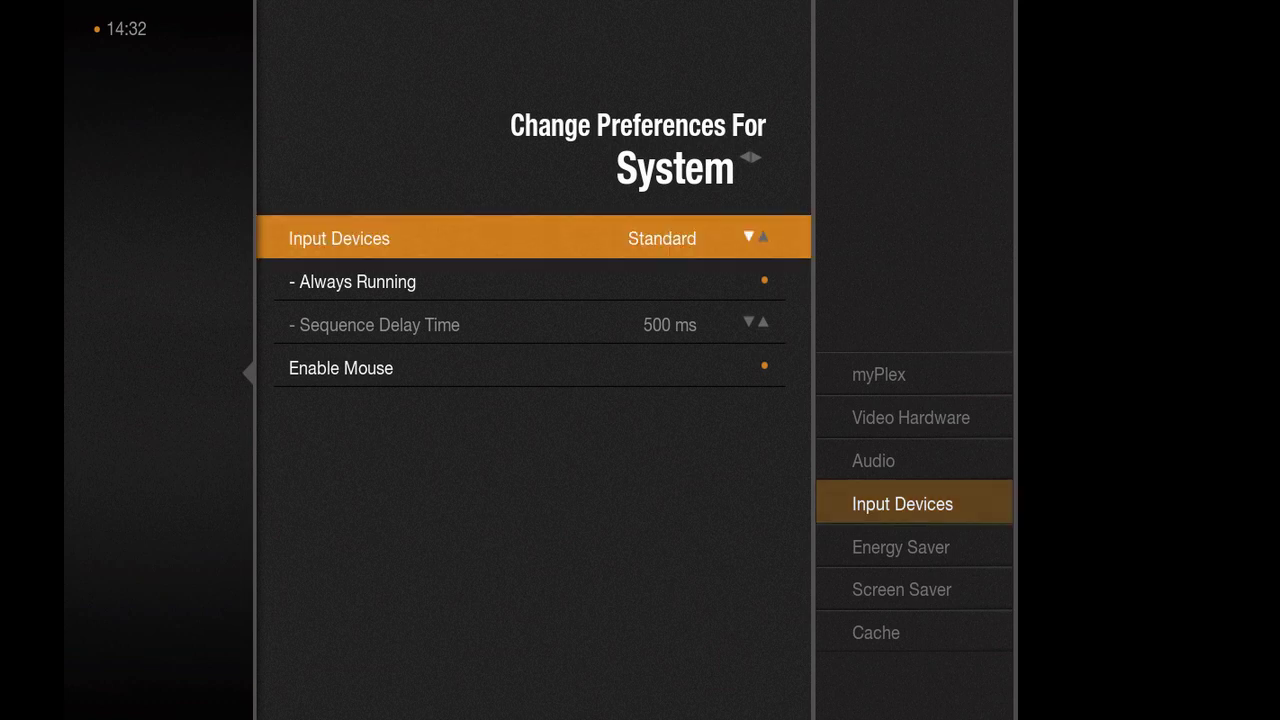
pyautogui.press('Down')
pyautogui.press('Down')
pyautogui.press('Down')
pyautogui.press('Down')
pyautogui.press('Down')
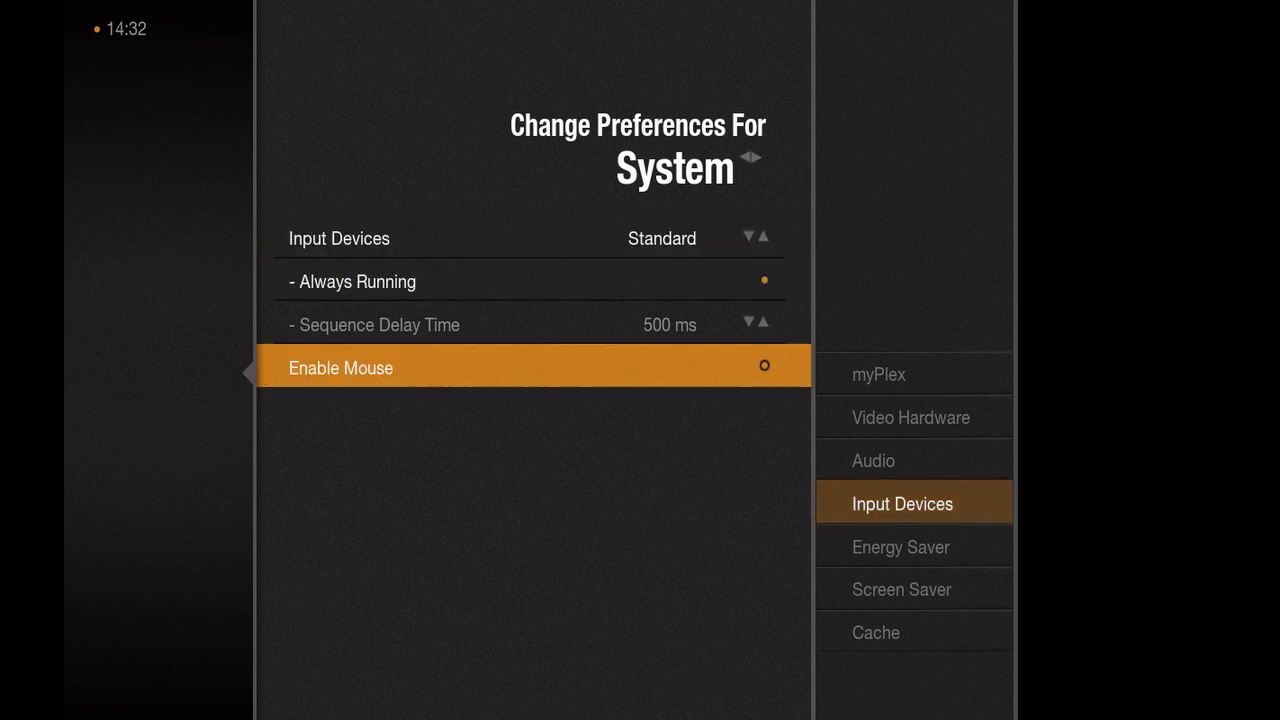
pyautogui.press('Return')
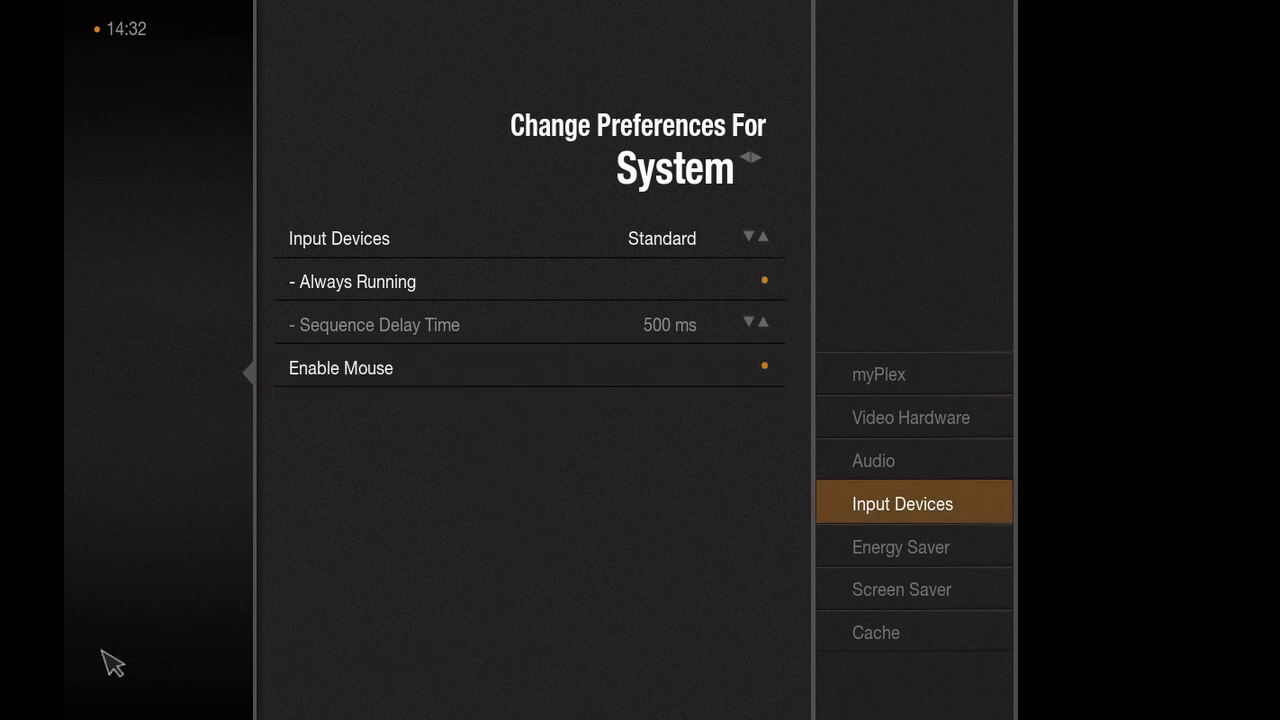
# Return to the System category list and look at the categories below Input Devices
pyautogui.press('Right')
pyautogui.press('Down')
pyautogui.press('Down')
pyautogui.press('Down')
pyautogui.press('Down')
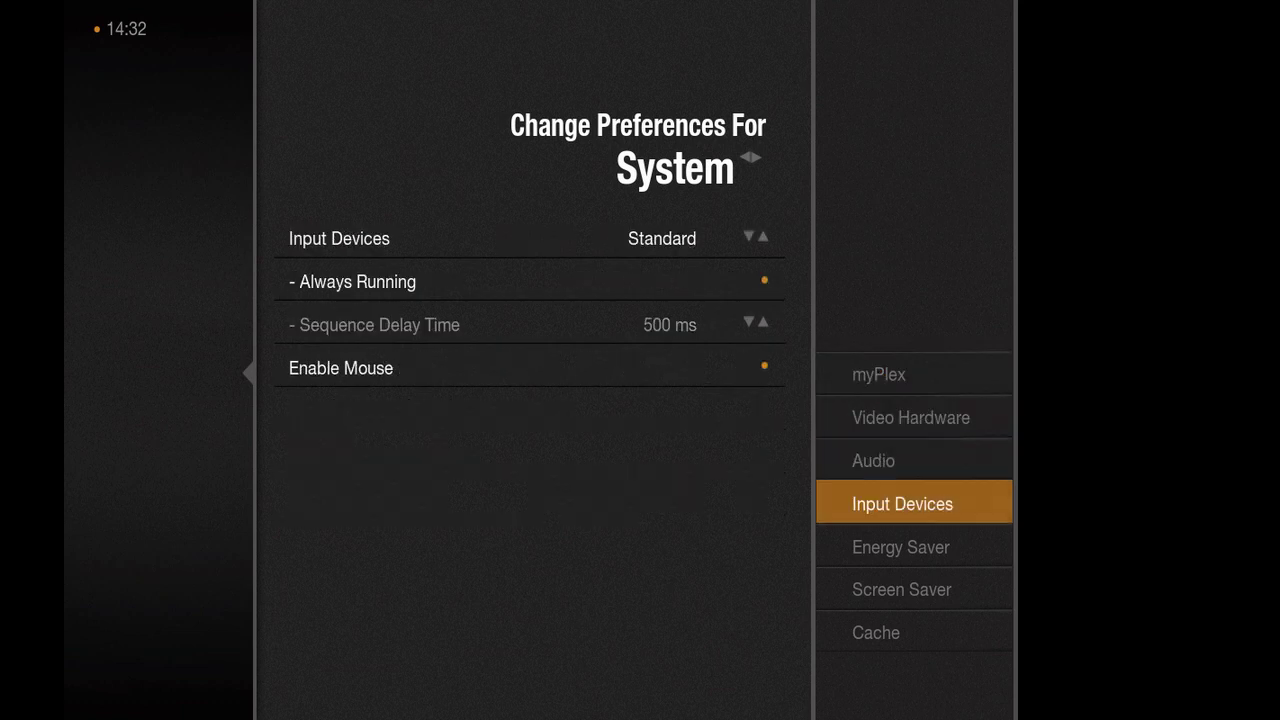
pyautogui.press('Down')
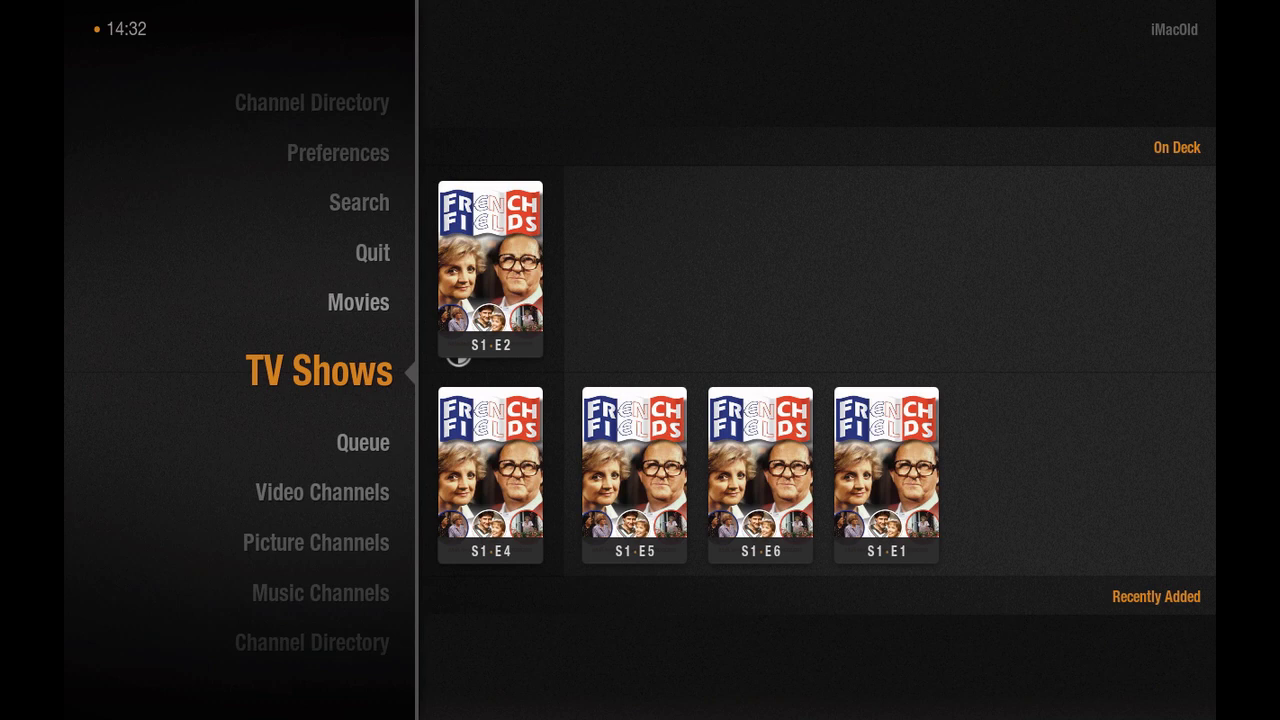
# Quit the media centre from the main menu
pyautogui.press('Up')
pyautogui.press('Up')
pyautogui.press('Return')
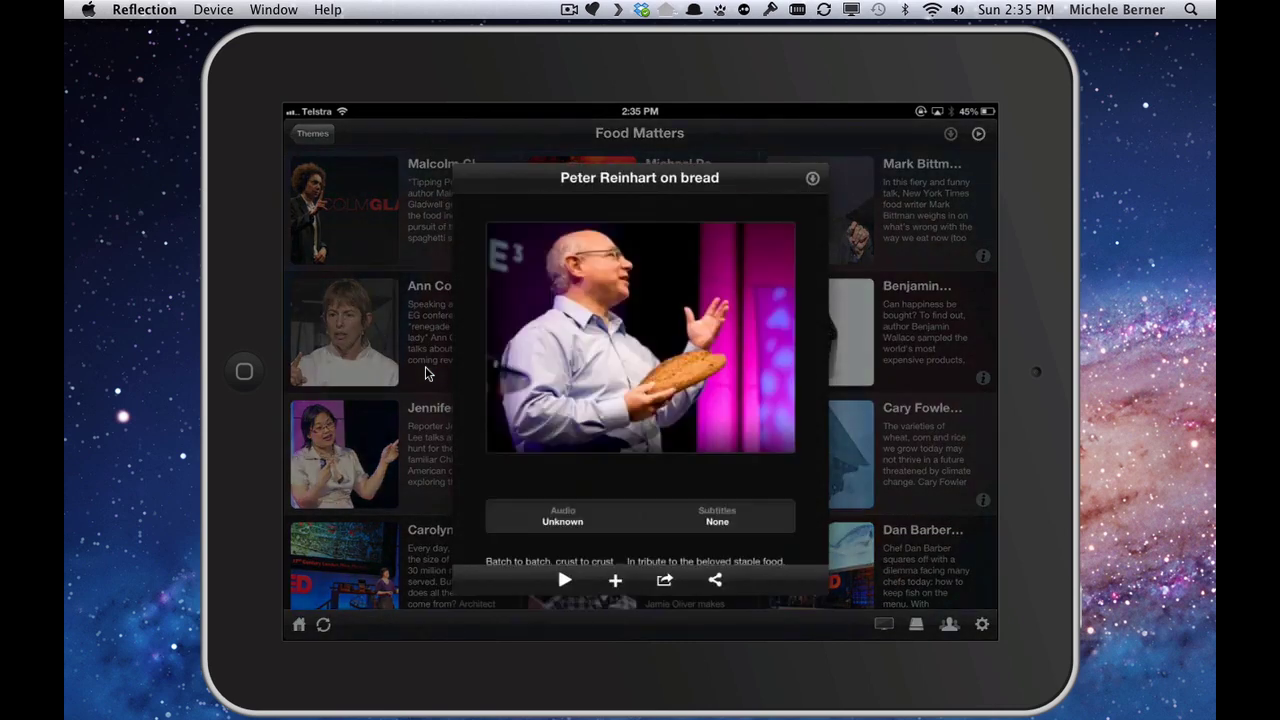
# Read the description and media format details of the Peter Reinhart on bread talk in the iPad app
pyautogui.scroll(-3, 640, 380)
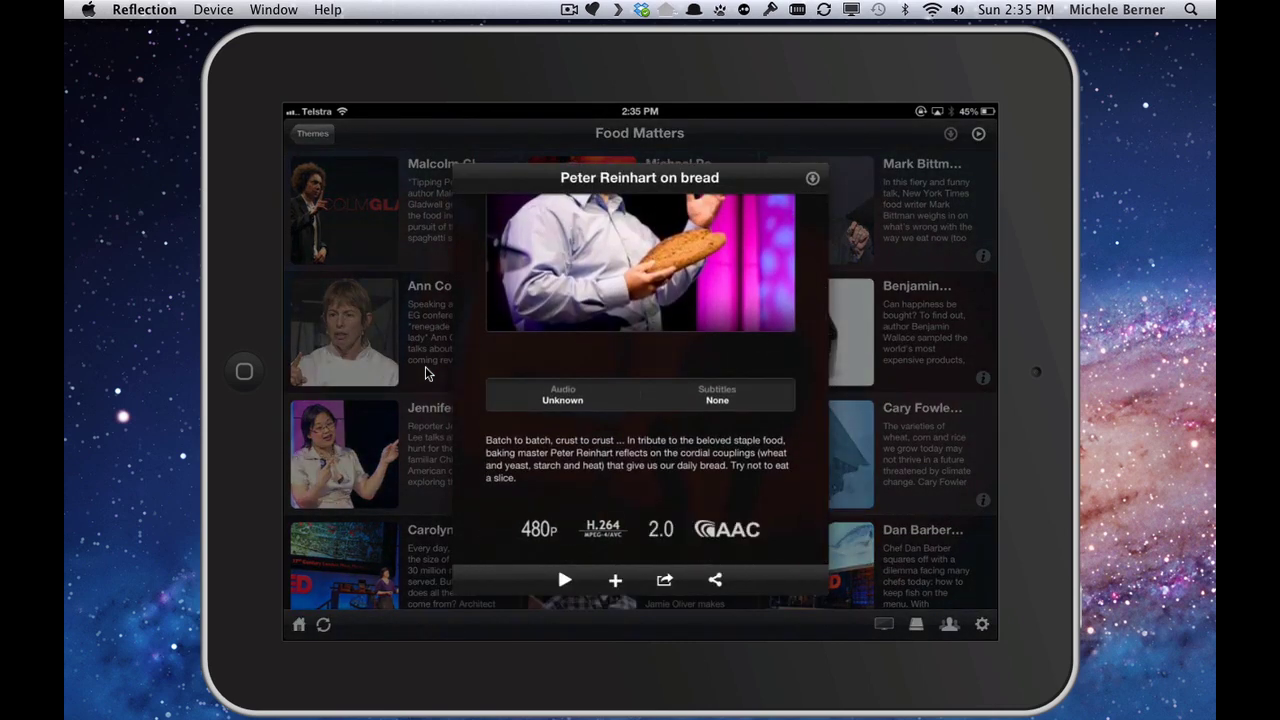
pyautogui.scroll(3, 640, 380)
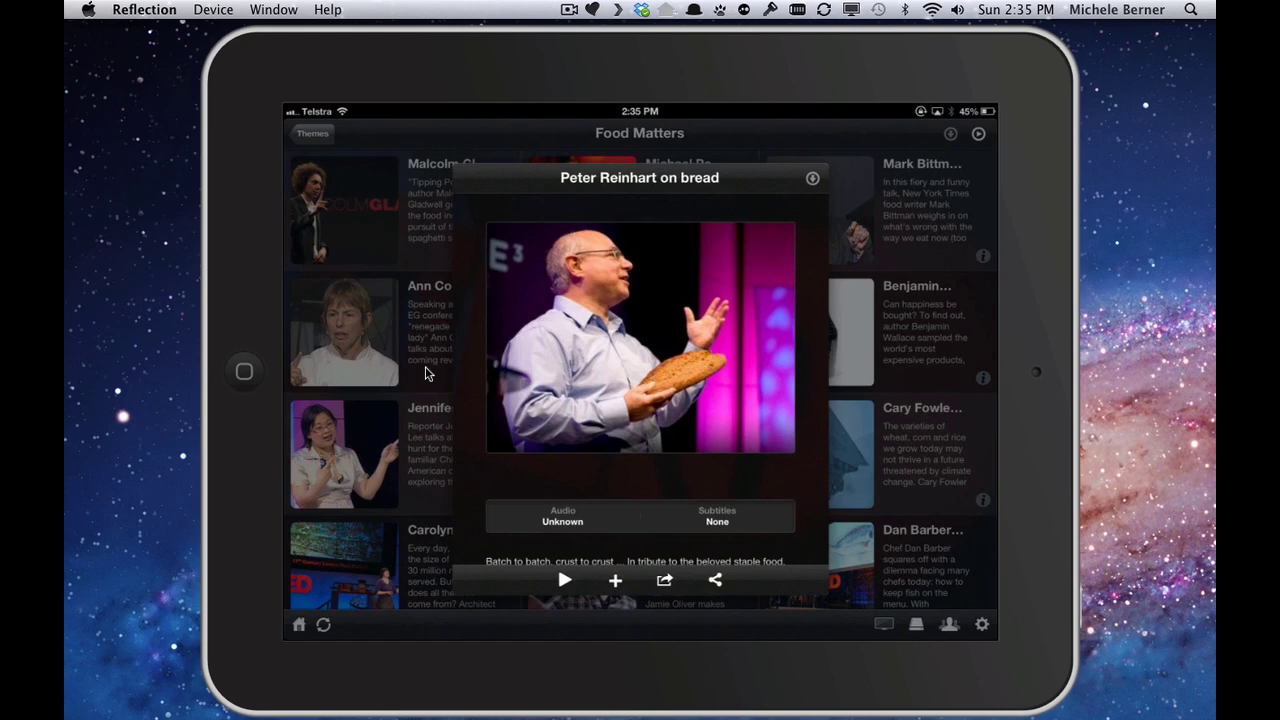
pyautogui.click(664, 580)
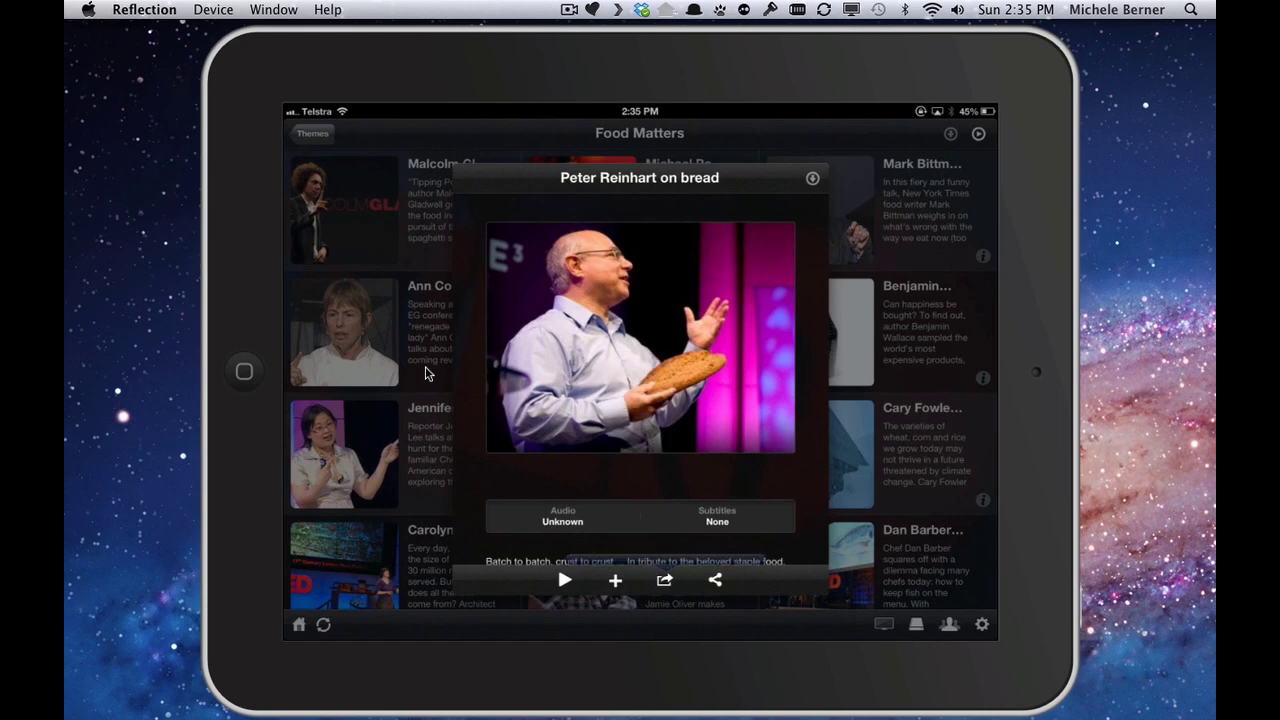
pyautogui.scroll(-3, 640, 380)
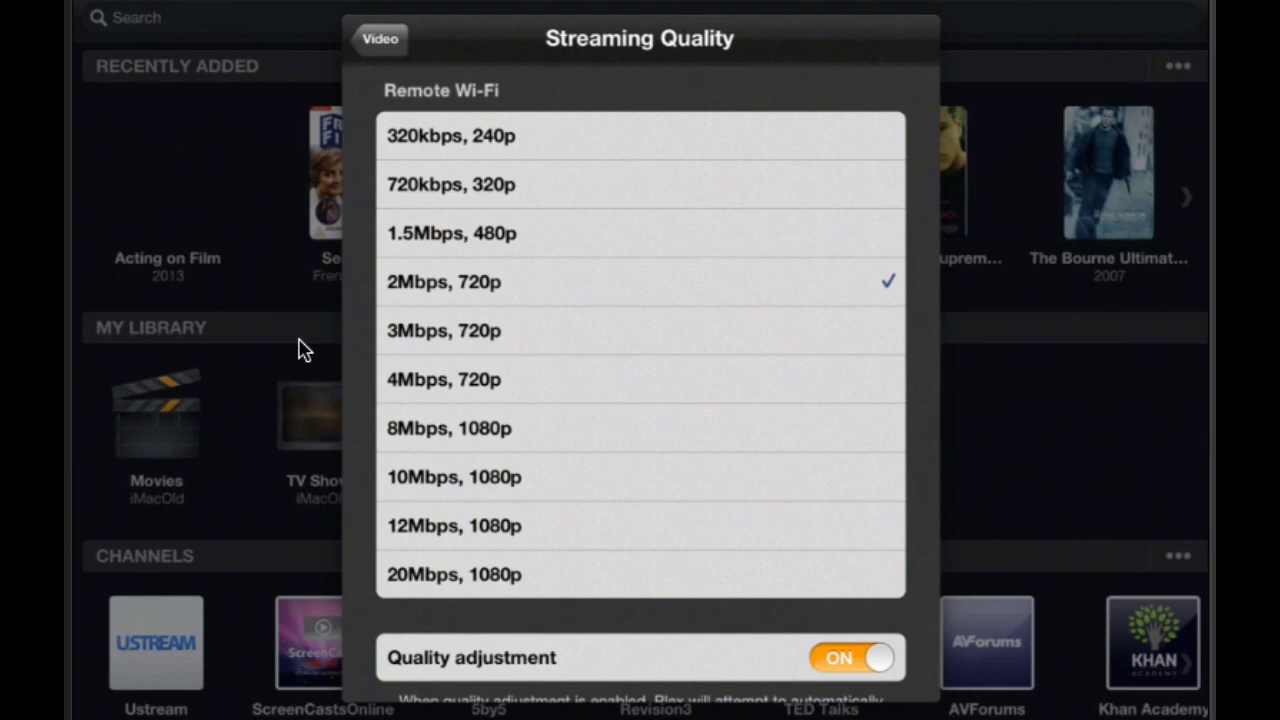
# Close the Streaming Quality settings and return to the iPad app's home screen
pyautogui.click(300, 341)
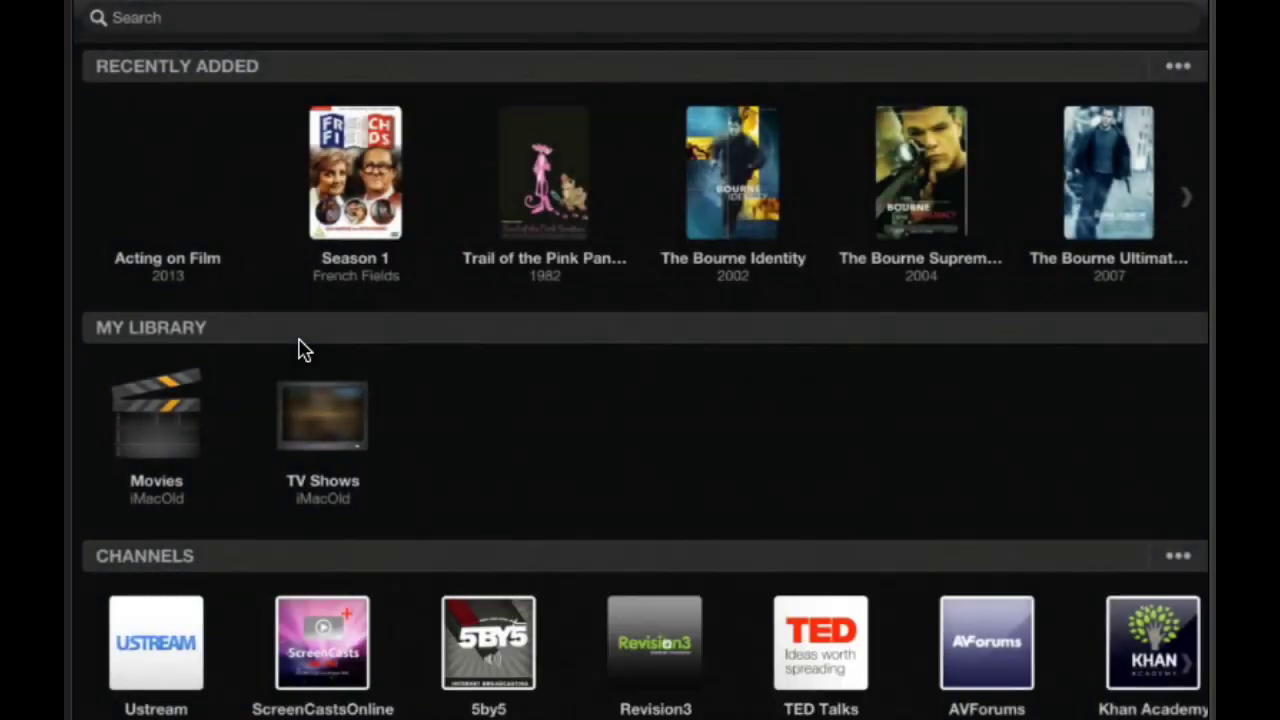